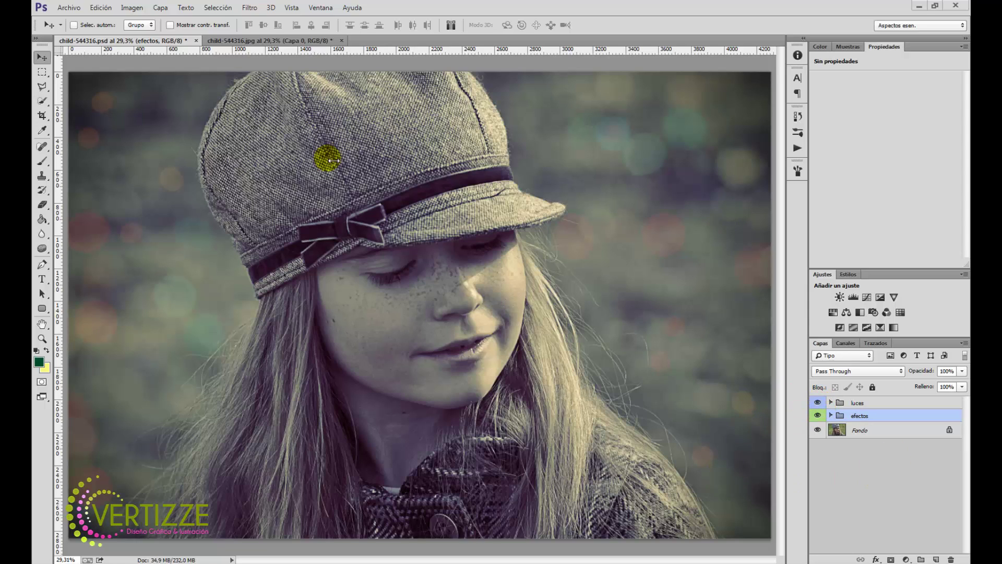
- Compare the edited portrait with the original child-544316 photo by hiding the groups and previewing the file
left_click_drag(817, 403, 818, 415)
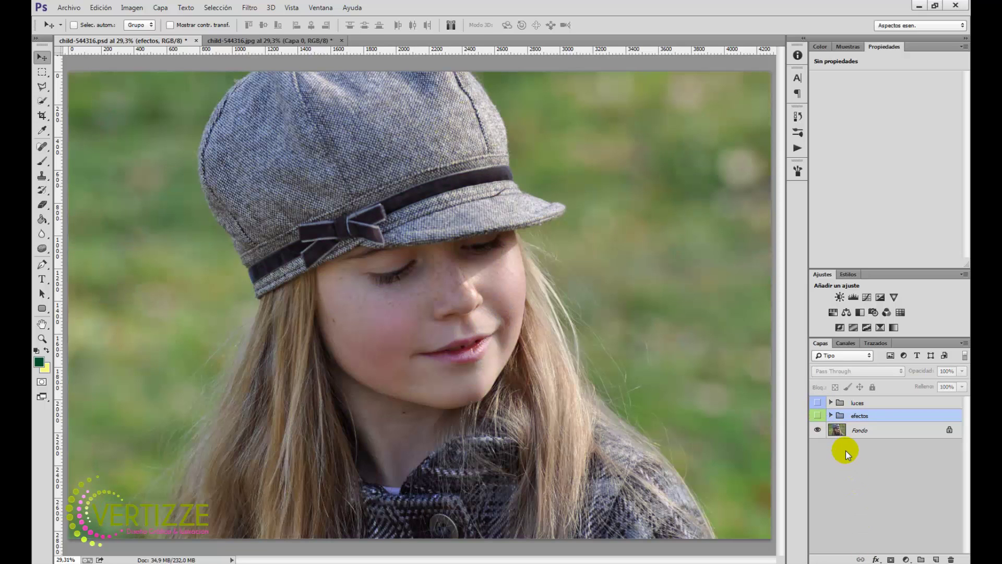
left_click(818, 415)
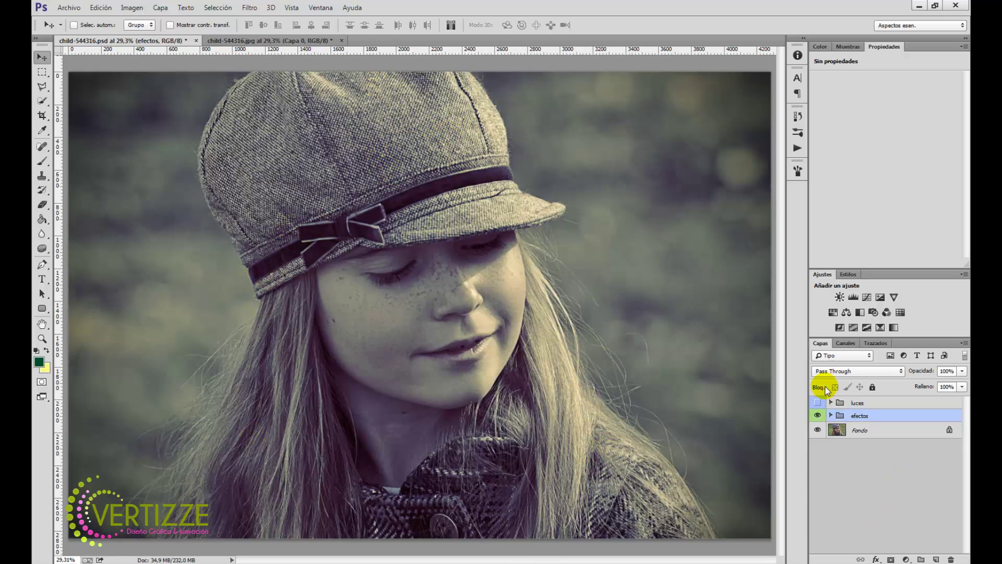
left_click(818, 403)
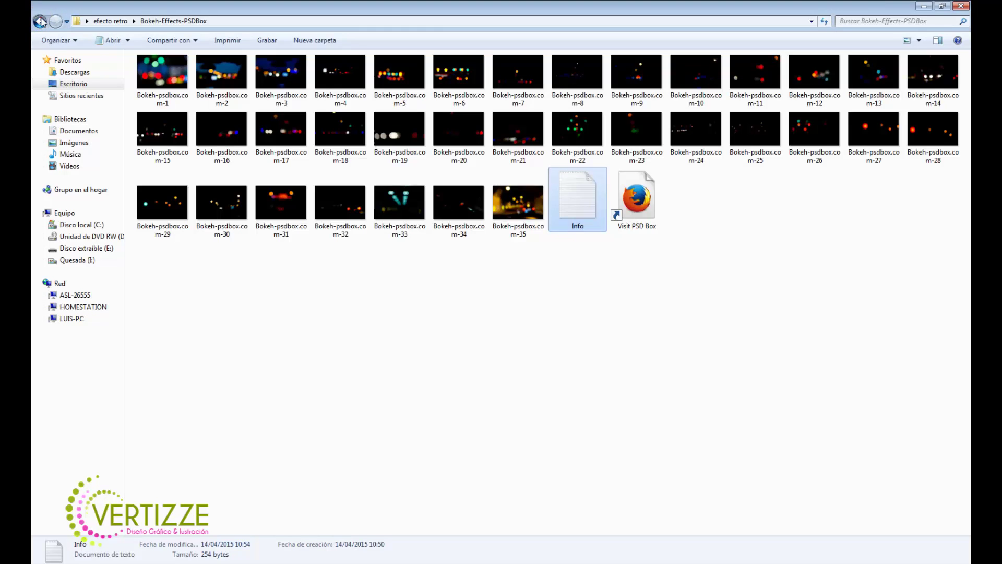
left_click(41, 21)
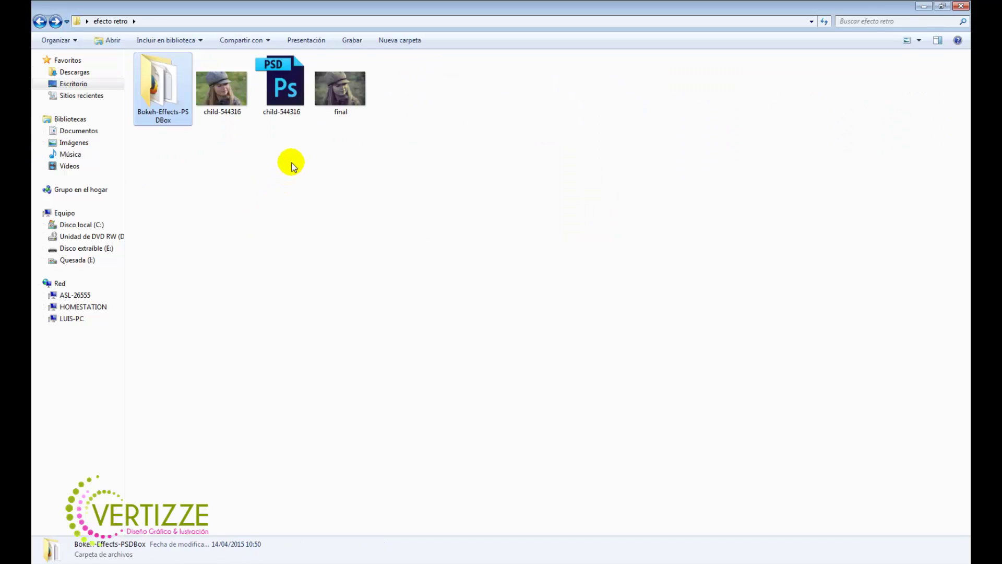
double_click(232, 114)
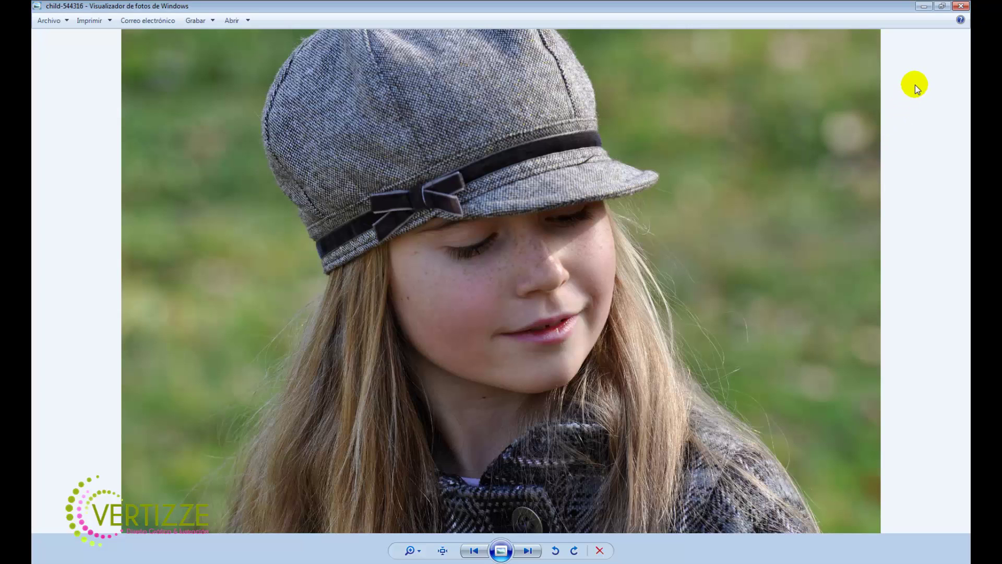
left_click(961, 5)
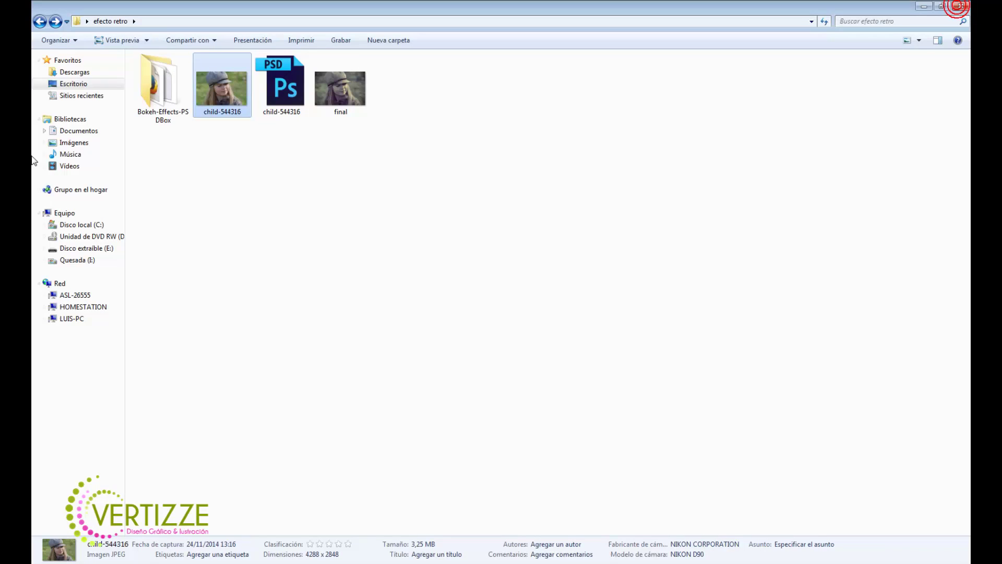
- Read the Info.txt credits in the Bokeh-Effects-PSDBox folder, then close them
left_click(146, 106)
double_click(146, 106)
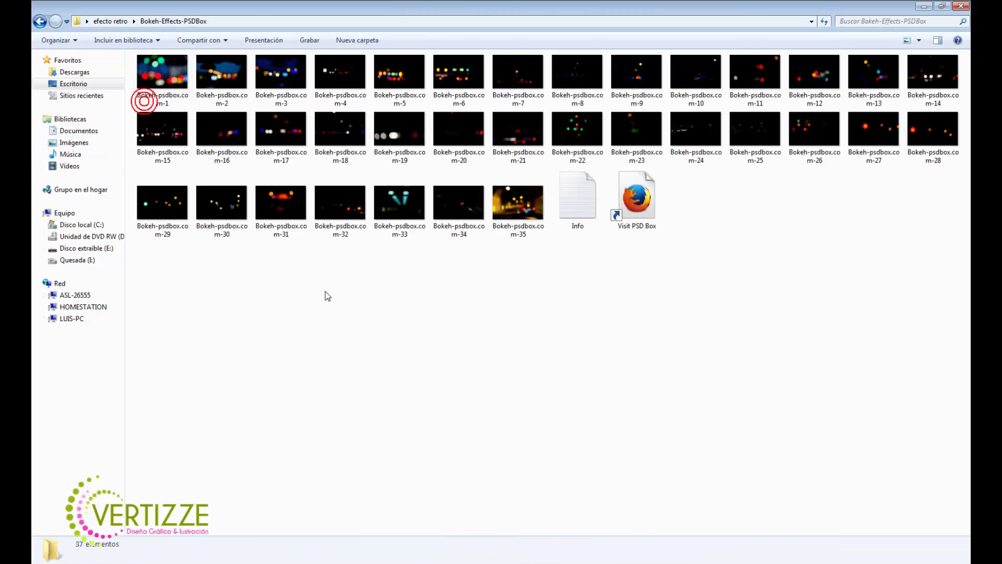
left_click(581, 216)
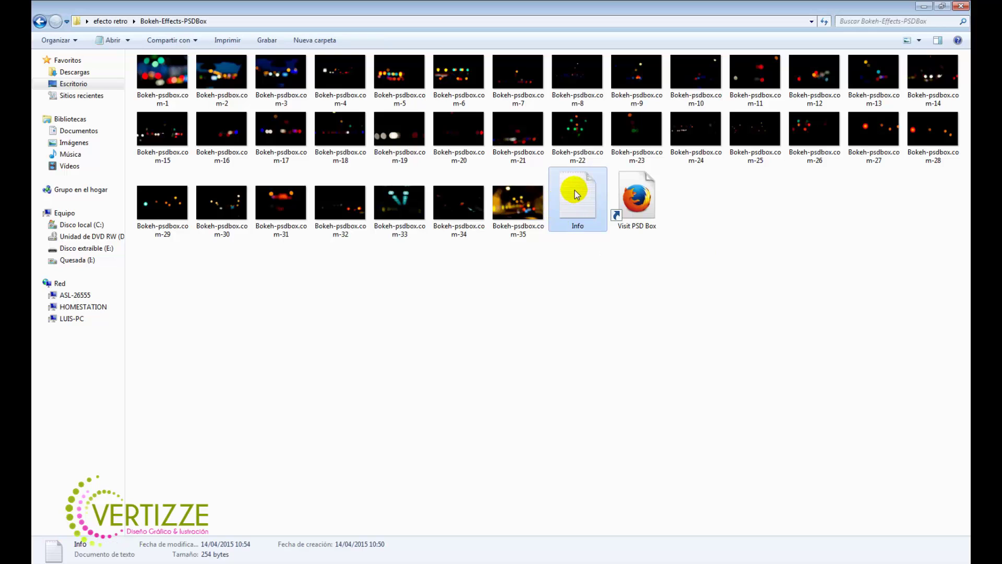
double_click(579, 201)
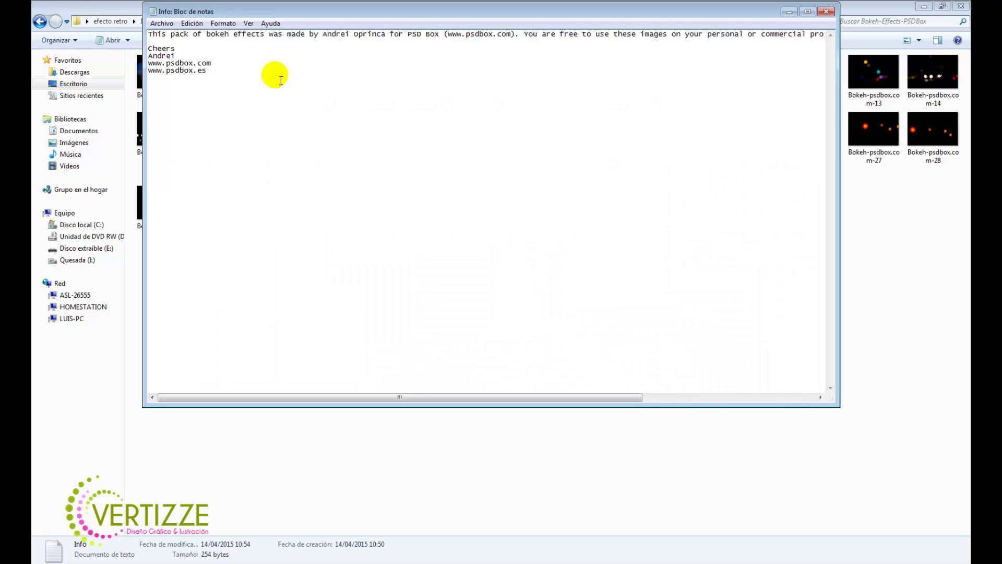
left_click(226, 64)
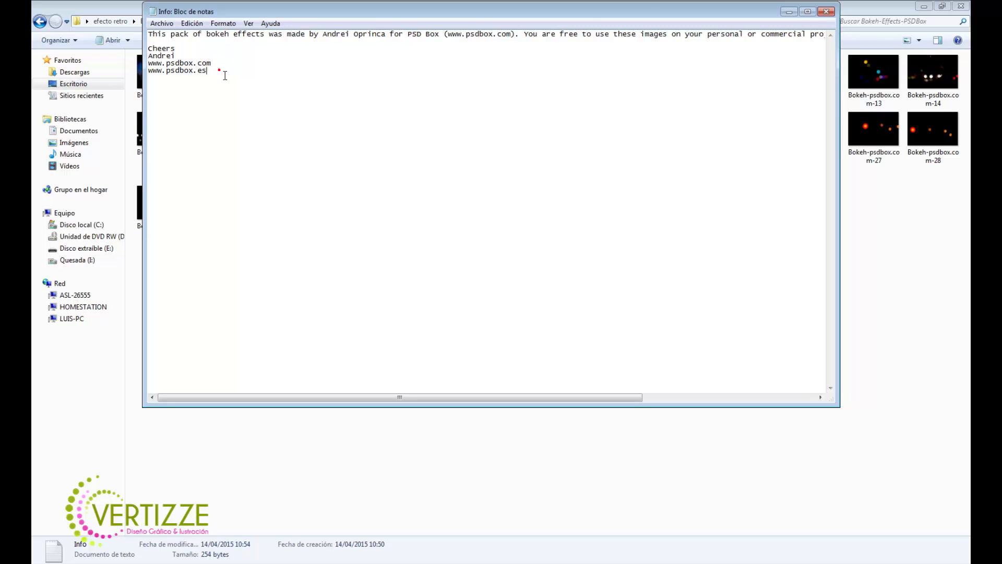
left_click(827, 11)
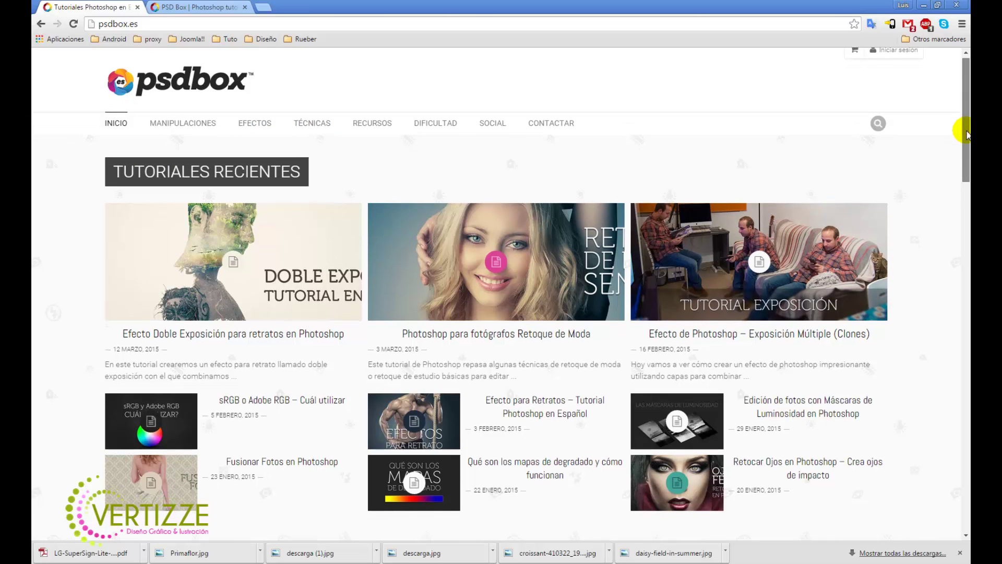
left_click_drag(967, 133, 965, 151)
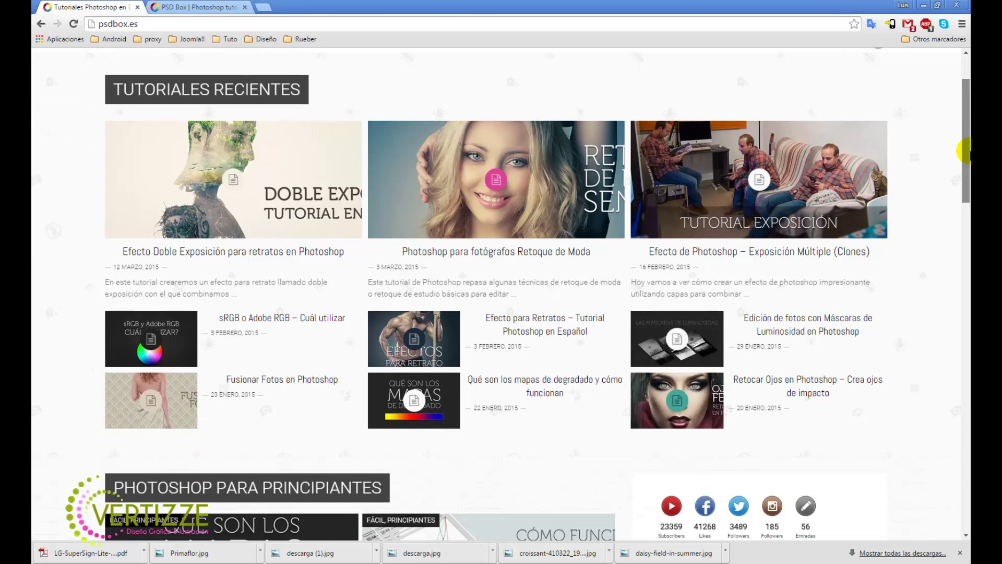
left_click_drag(966, 151, 963, 125)
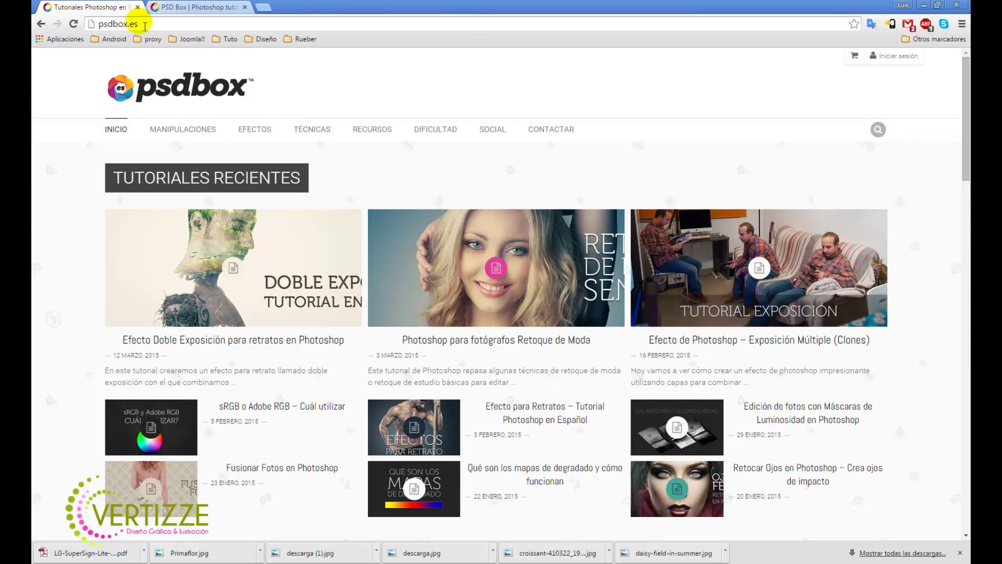
left_click(166, 7)
left_click(124, 7)
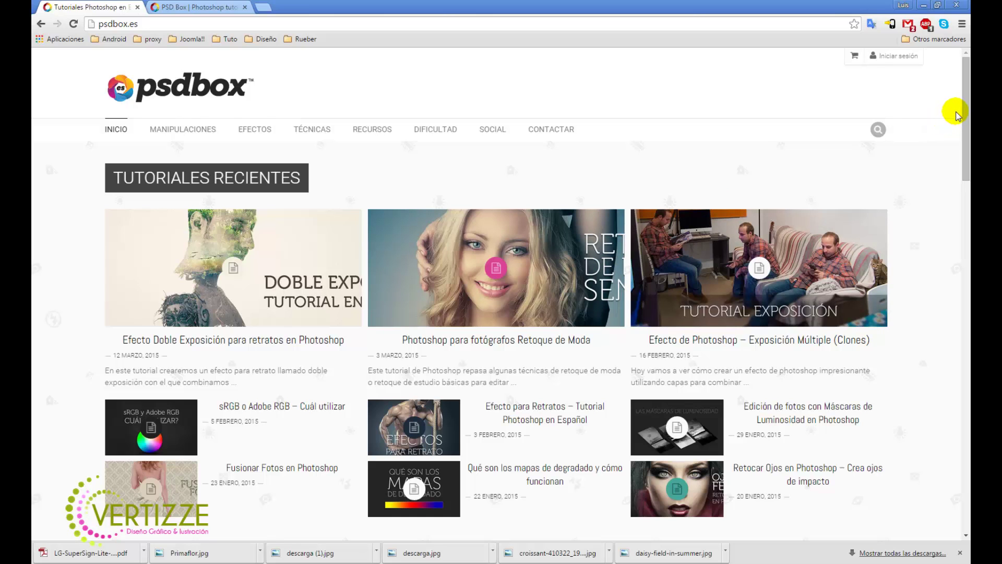
left_click_drag(965, 115, 963, 112)
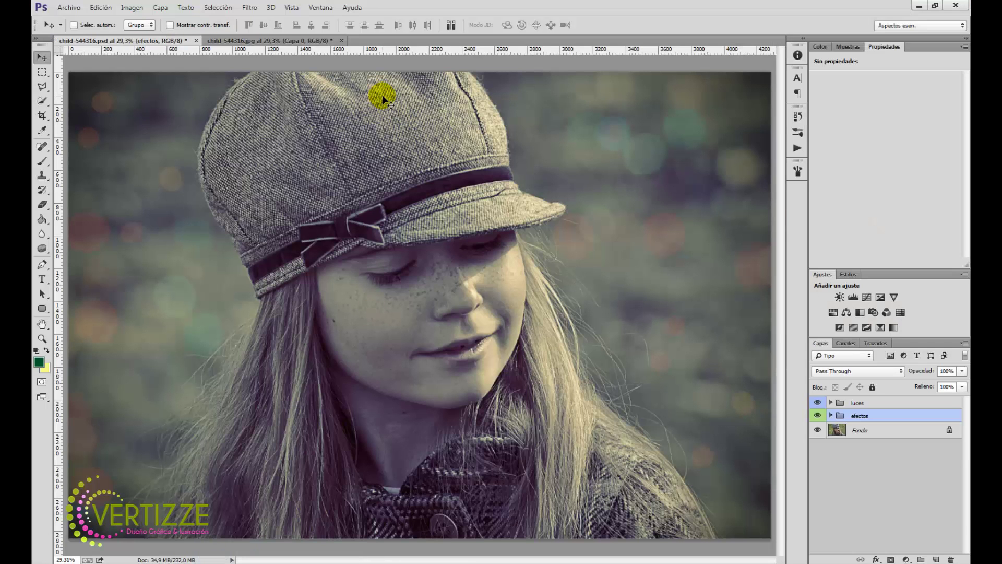
- On the child-544316.jpg document, add a Blanco y negro adjustment layer at 75% opacity
left_click(273, 42)
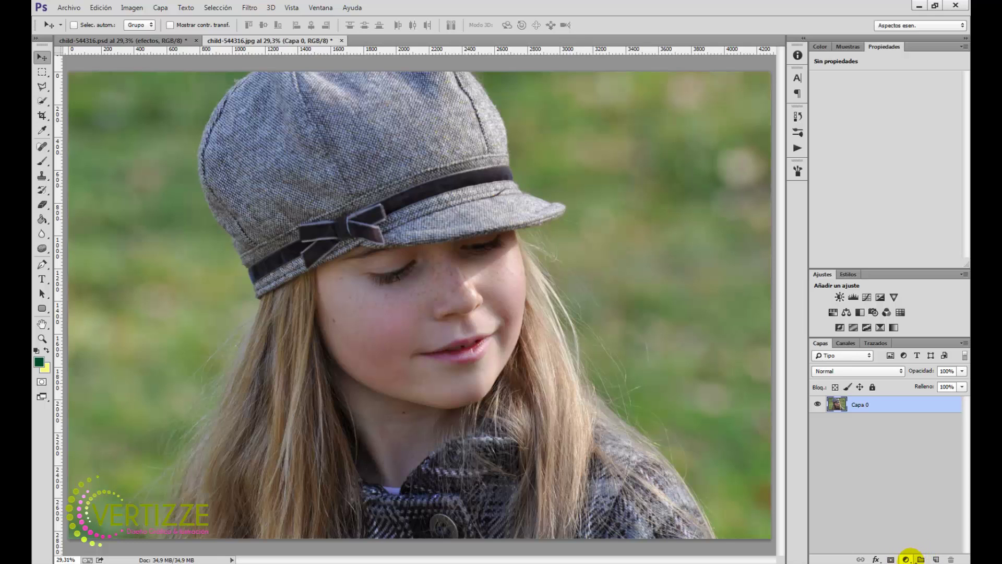
left_click(906, 559)
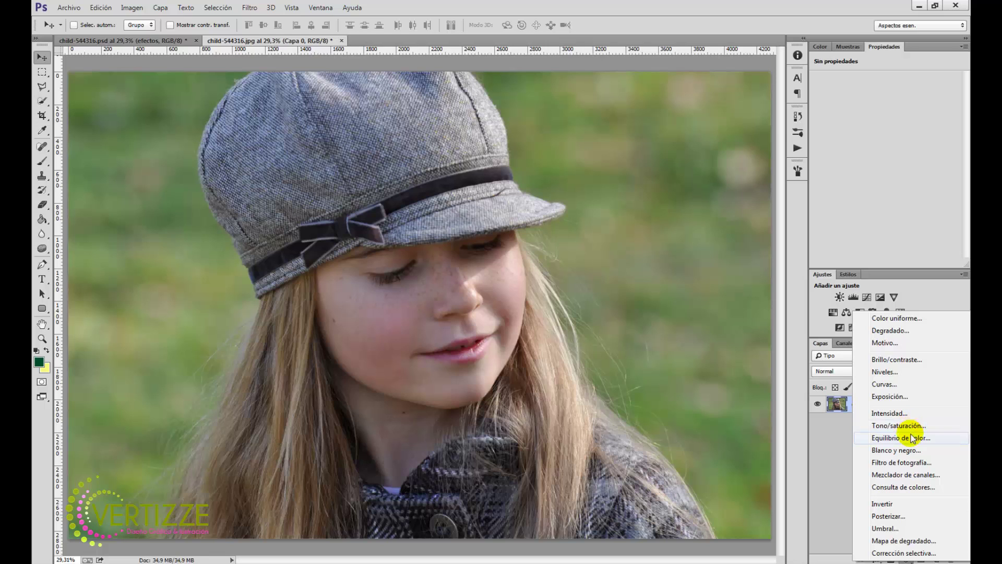
left_click(913, 450)
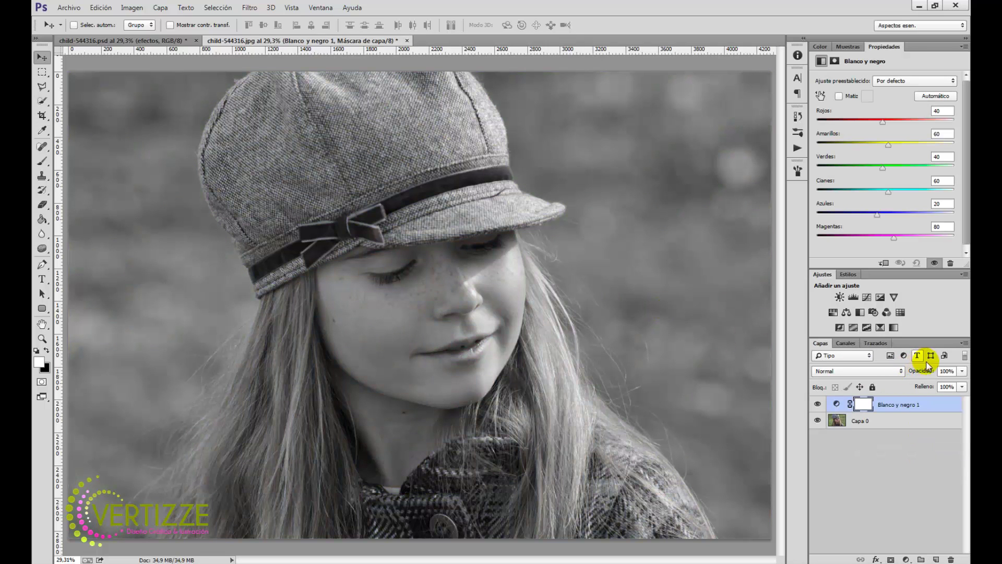
left_click(948, 371)
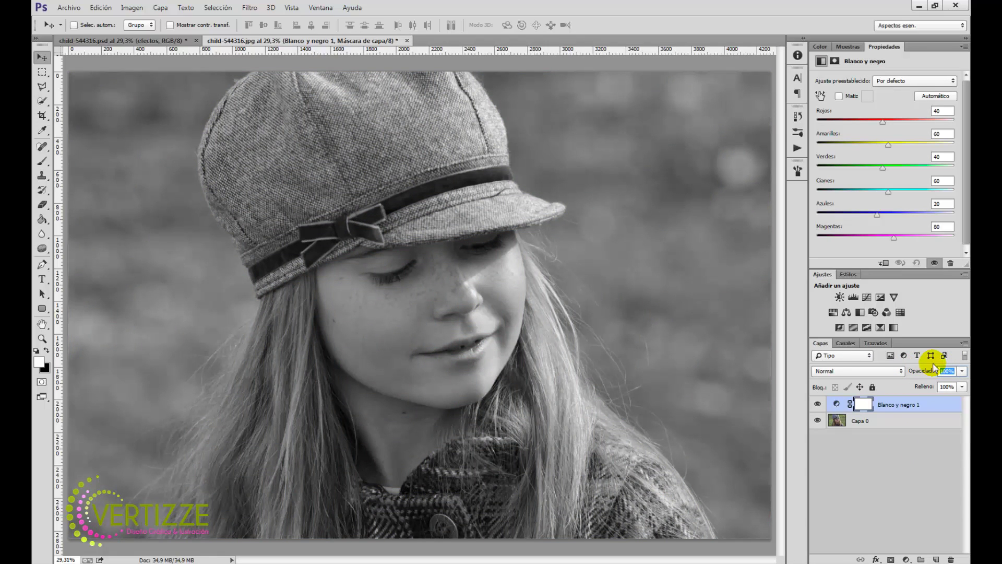
type("80")
key("BackSpace")
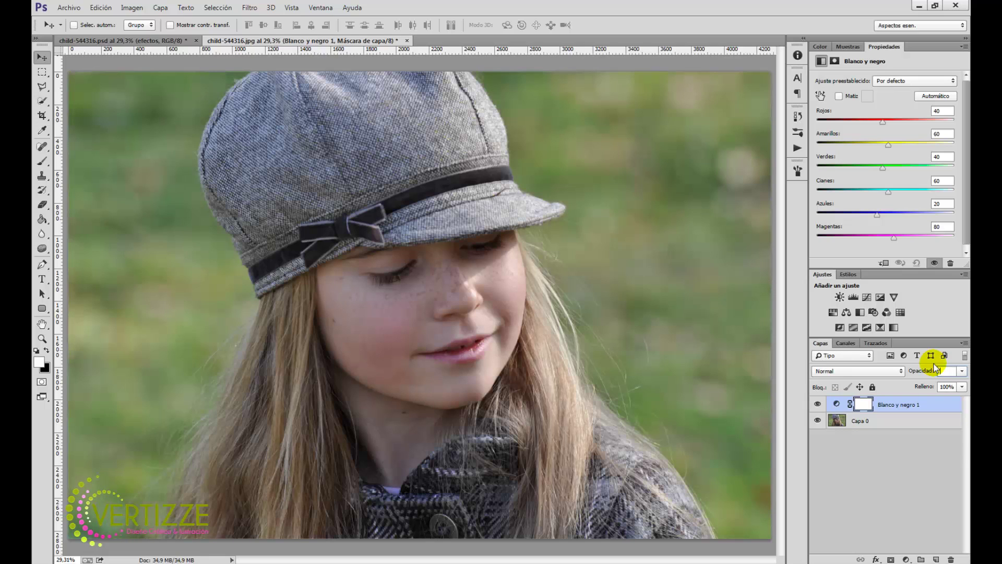
type("75")
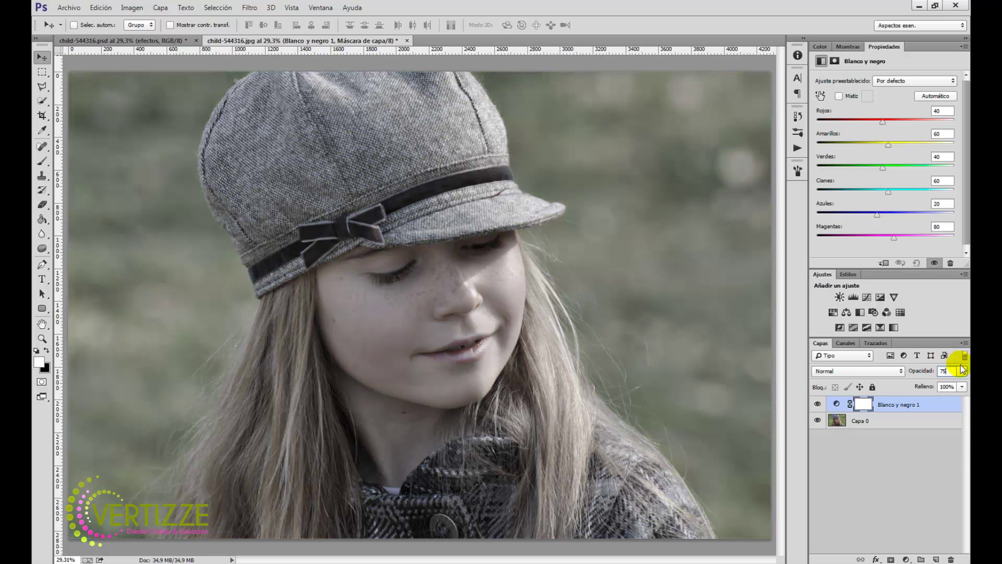
left_click(897, 462)
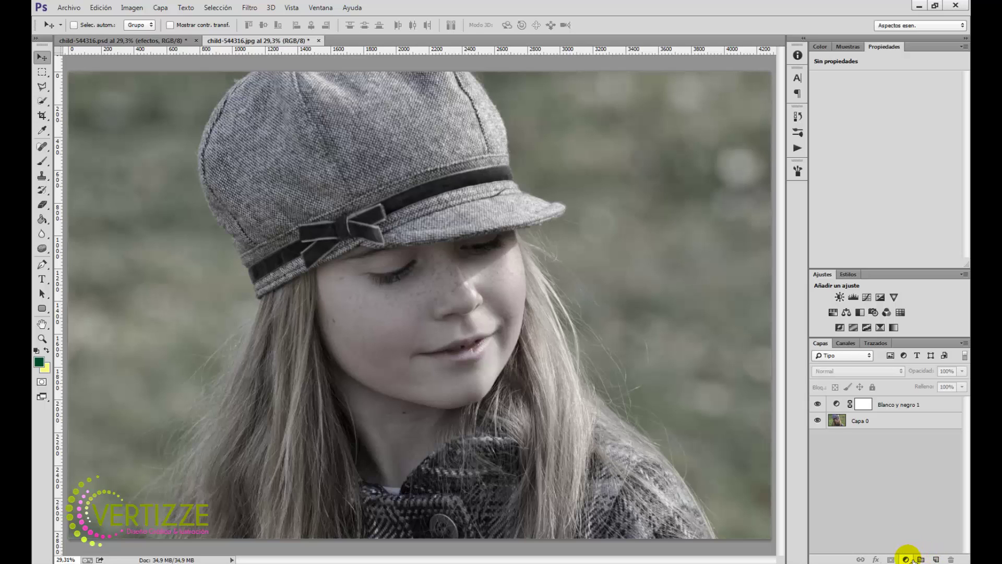
- Add a gradient map using the Espectro preset, blended as Luz suave
left_click(906, 559)
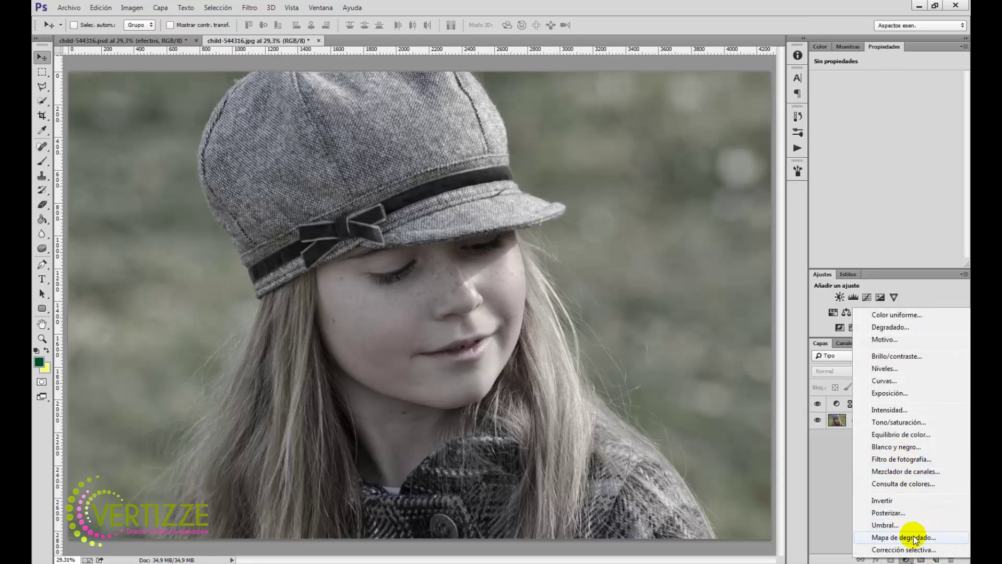
left_click(913, 537)
left_click(870, 84)
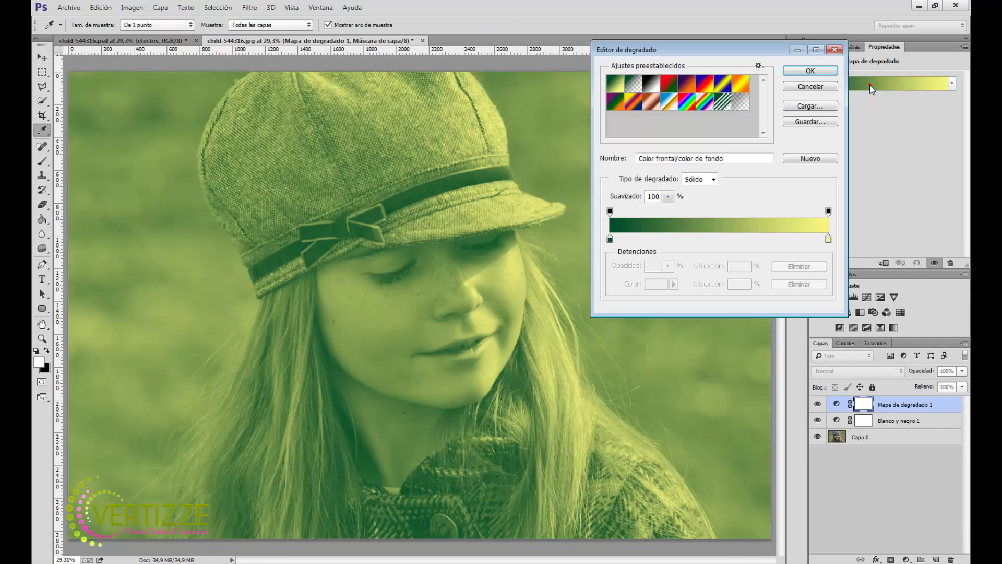
left_click(693, 102)
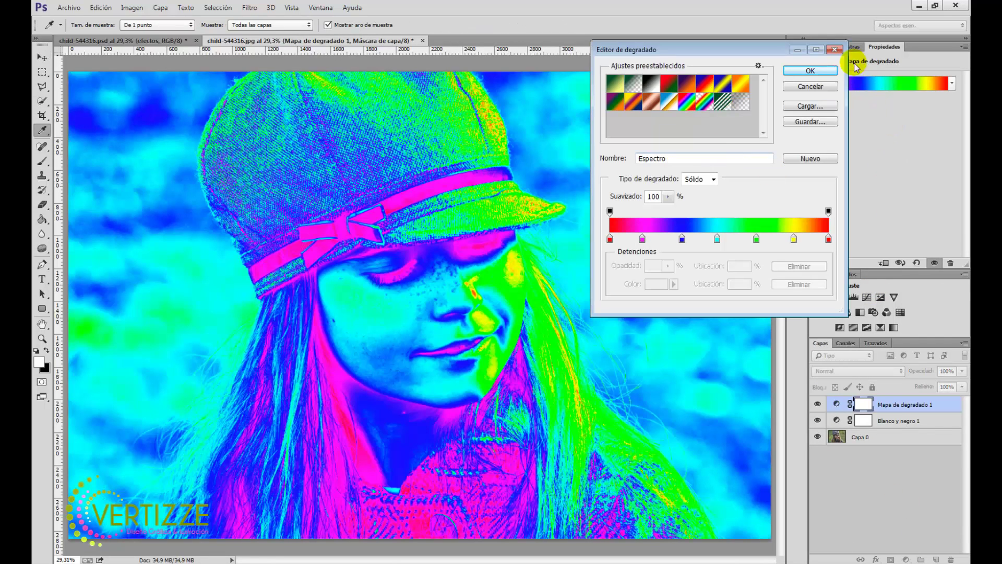
left_click(811, 71)
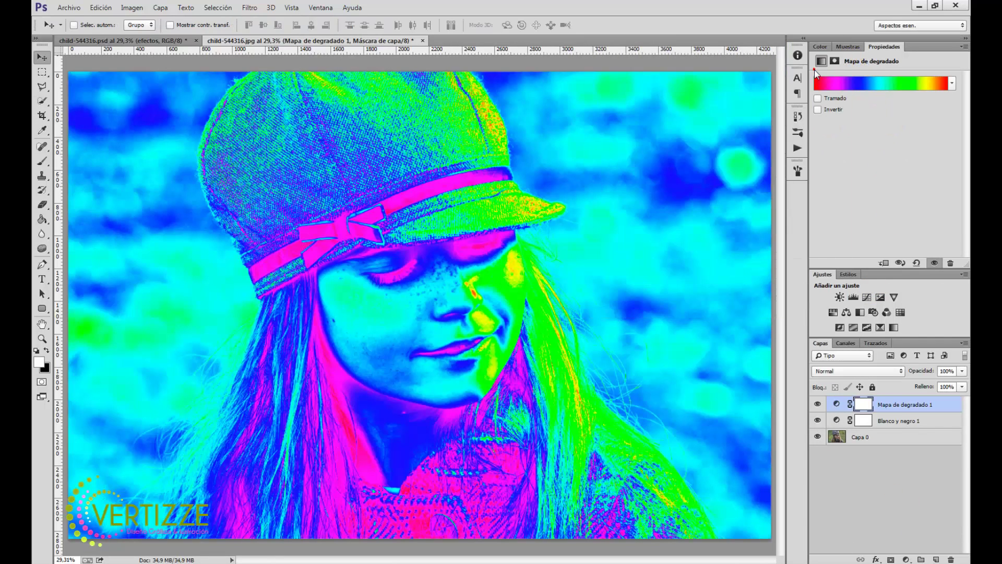
left_click(865, 370)
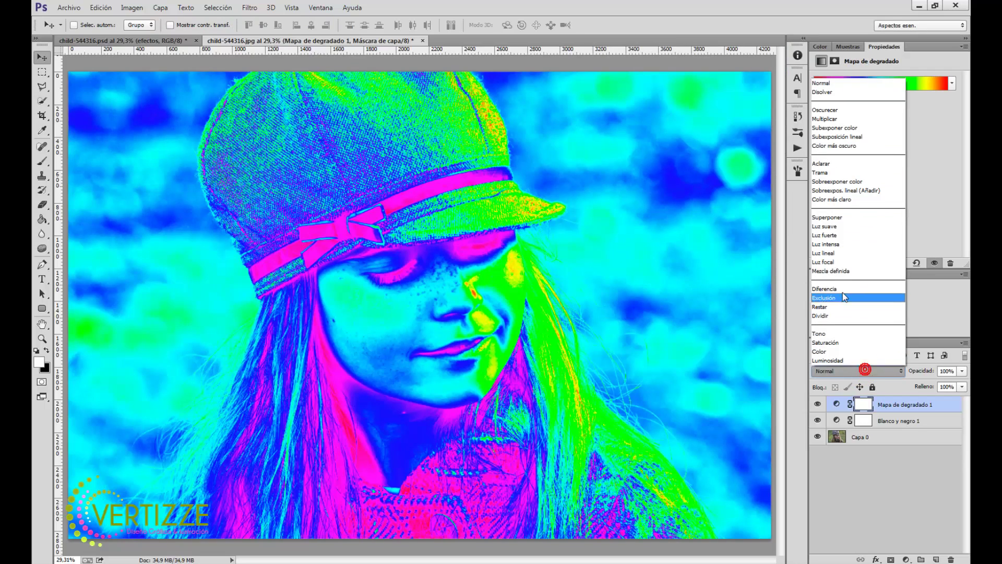
left_click(836, 226)
- Set the gradient map to 15% opacity and toggle it off and on to compare
left_click(958, 374)
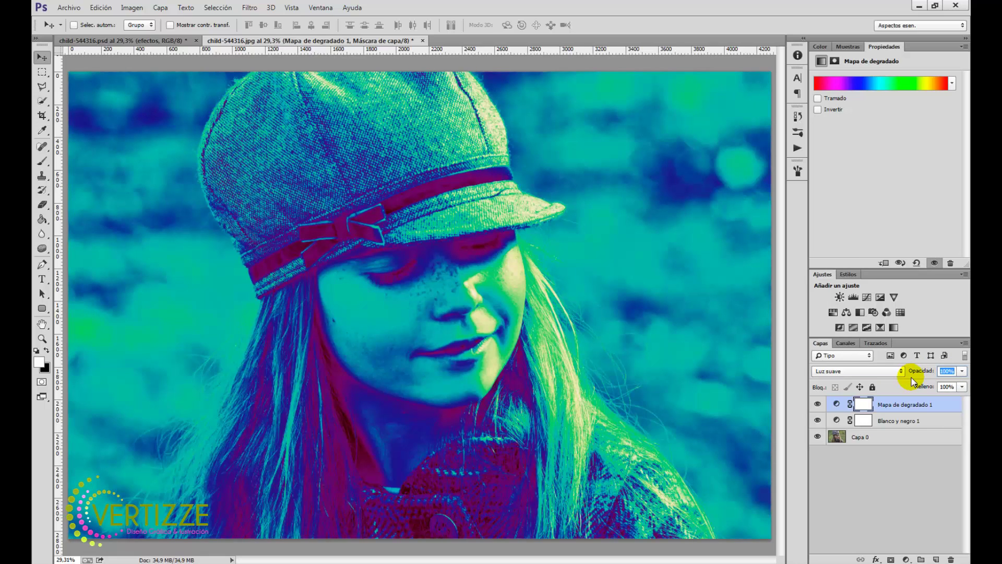
type("15")
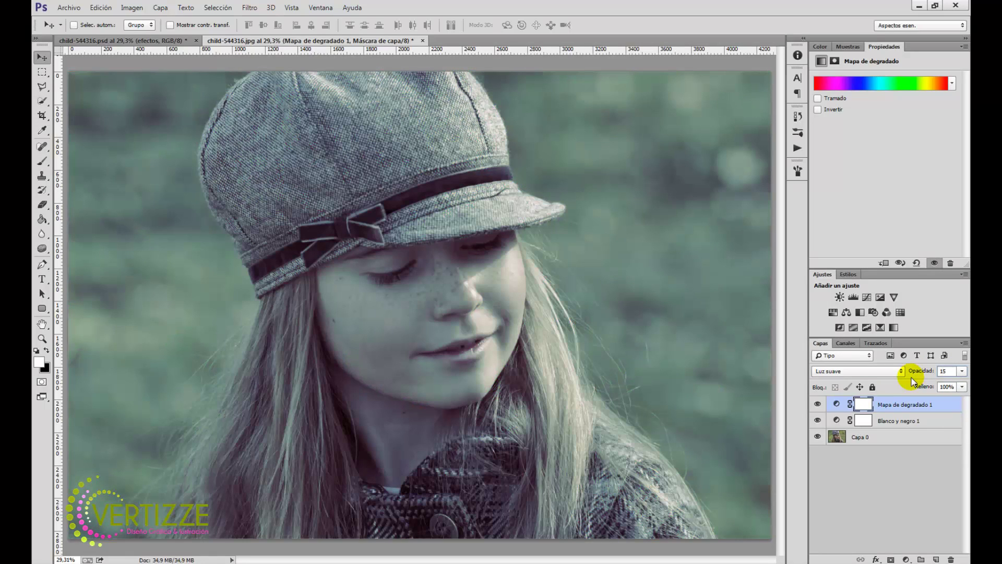
left_click(817, 405)
left_click(818, 405)
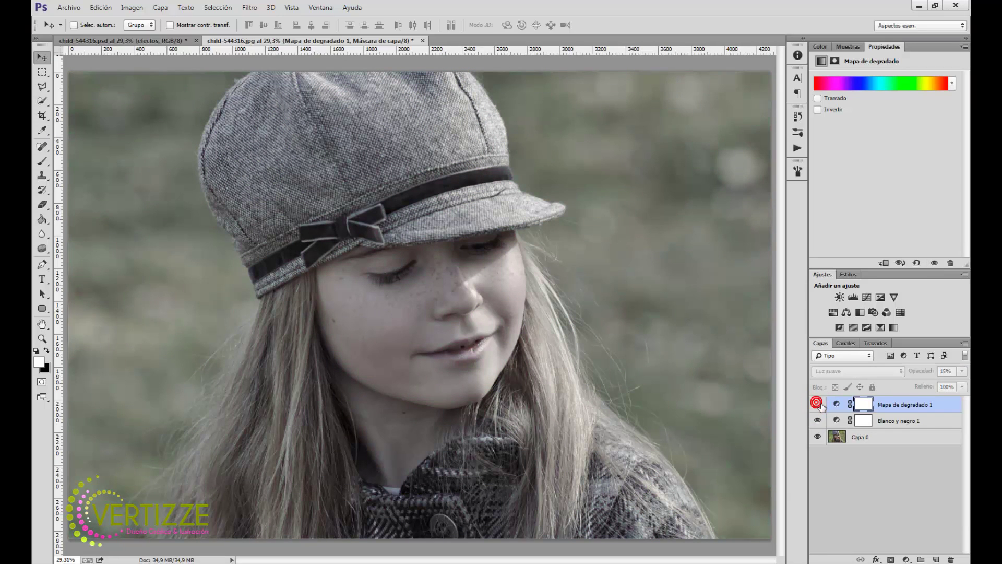
left_click(817, 405)
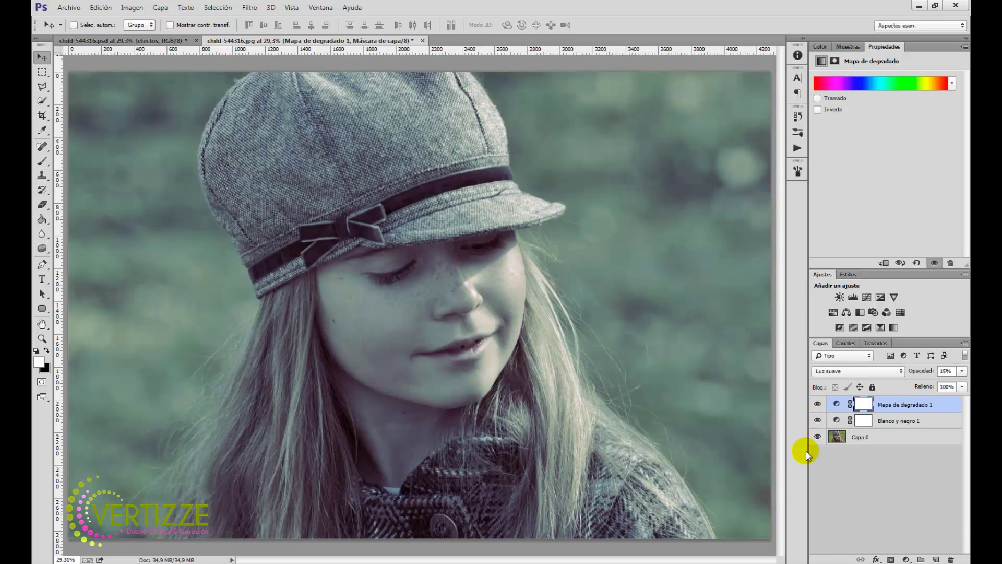
- Add a second gradient map using the Violeta, naranja preset
left_click(912, 558)
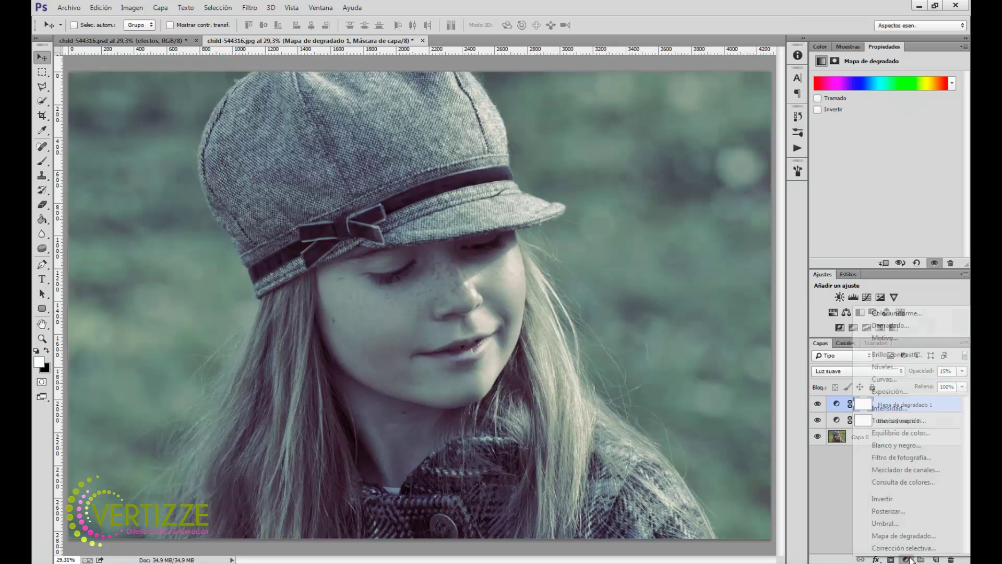
left_click(929, 536)
left_click(859, 80)
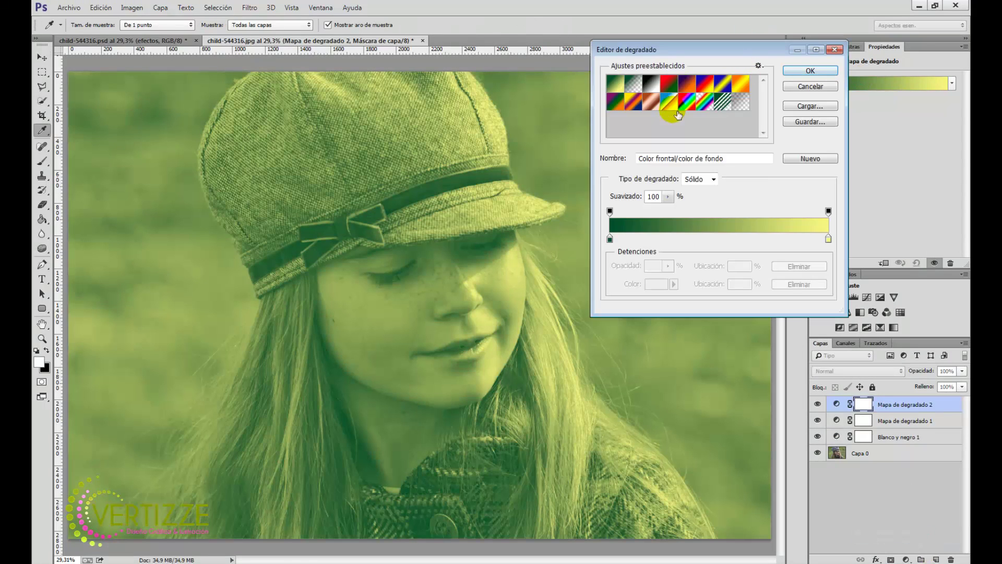
left_click(687, 84)
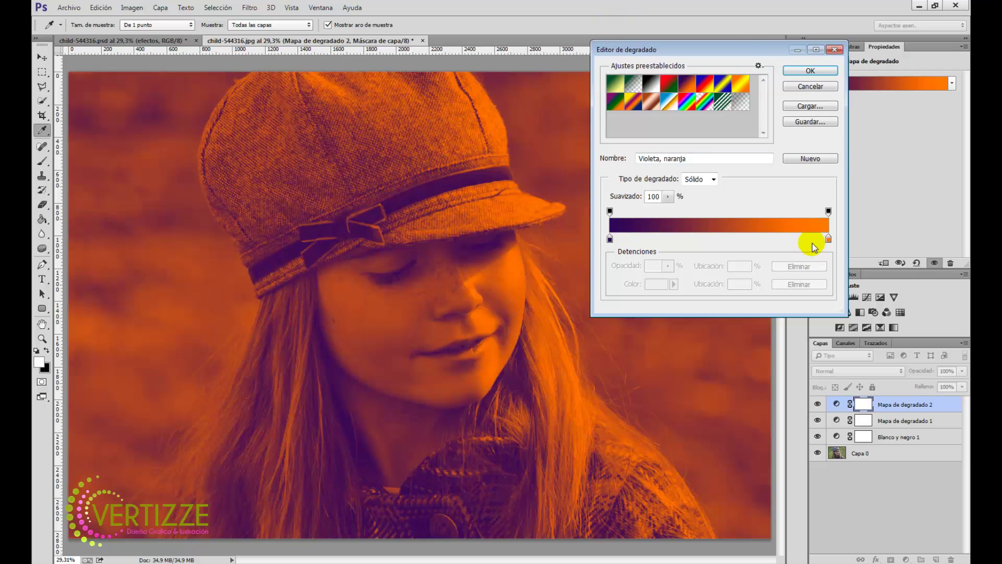
left_click(801, 70)
- Blend the violet-orange gradient map as Luz suave at 20% opacity
left_click(835, 371)
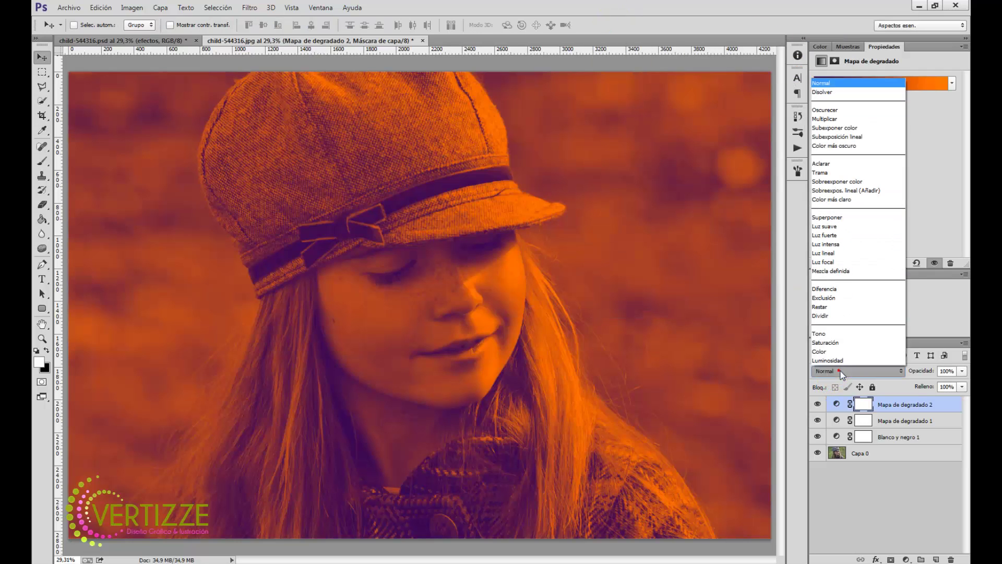
left_click(844, 228)
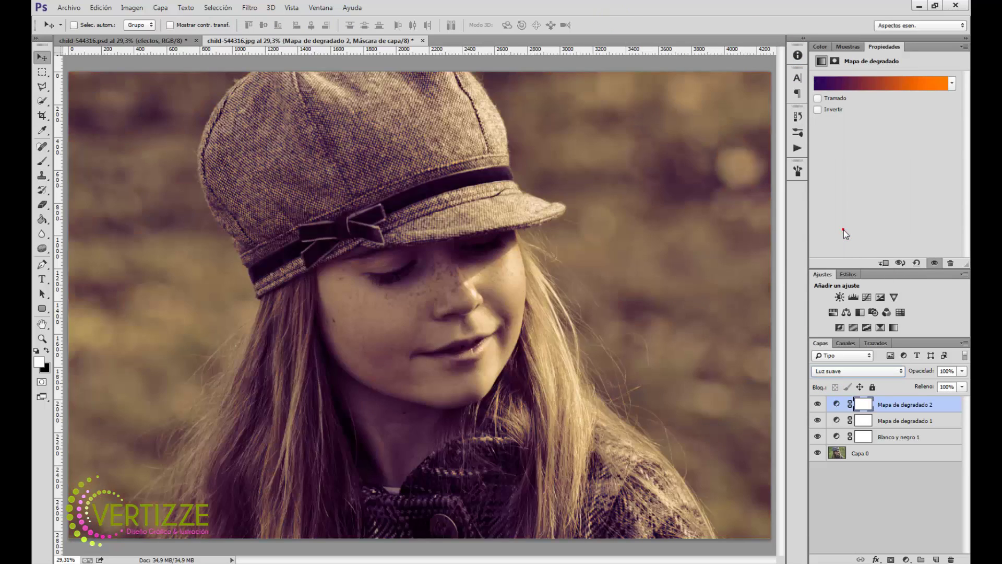
left_click(957, 373)
type("20")
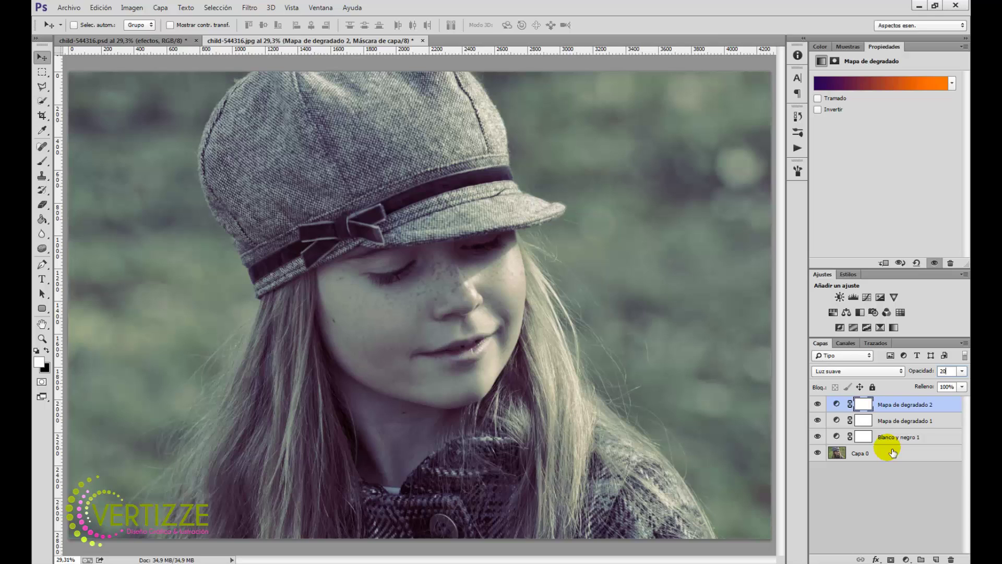
left_click(907, 493)
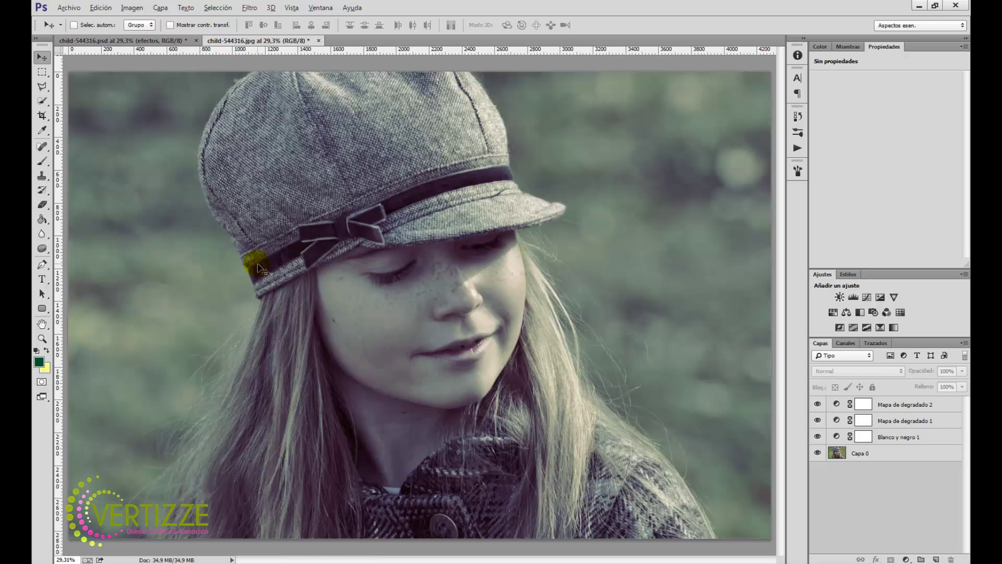
- Stamp visible layers and add a Zoom 50-300 mm Destello flare left of the face, brightness 79
key("ctrl+shift+alt+e")
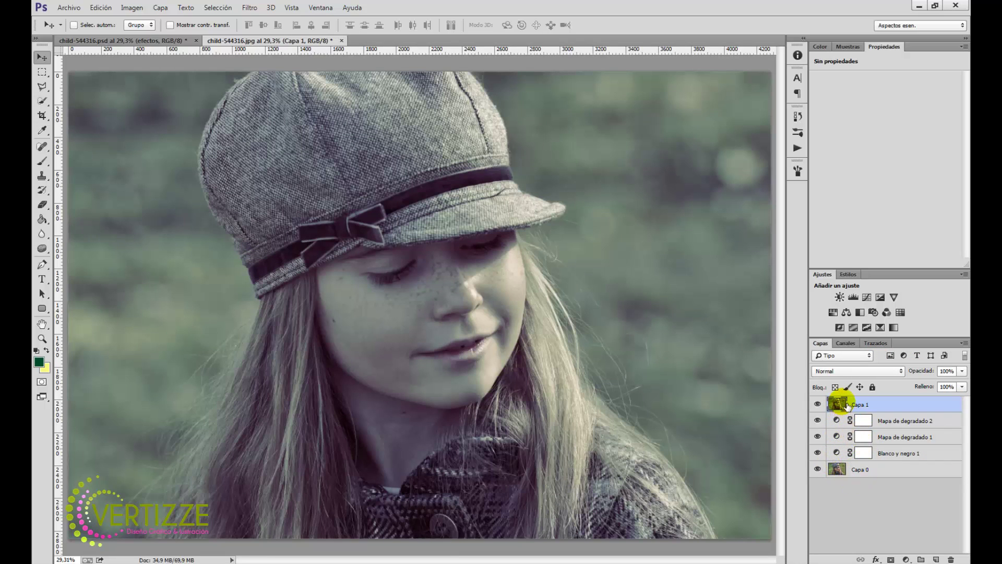
left_click(248, 8)
mouse_move(264, 173)
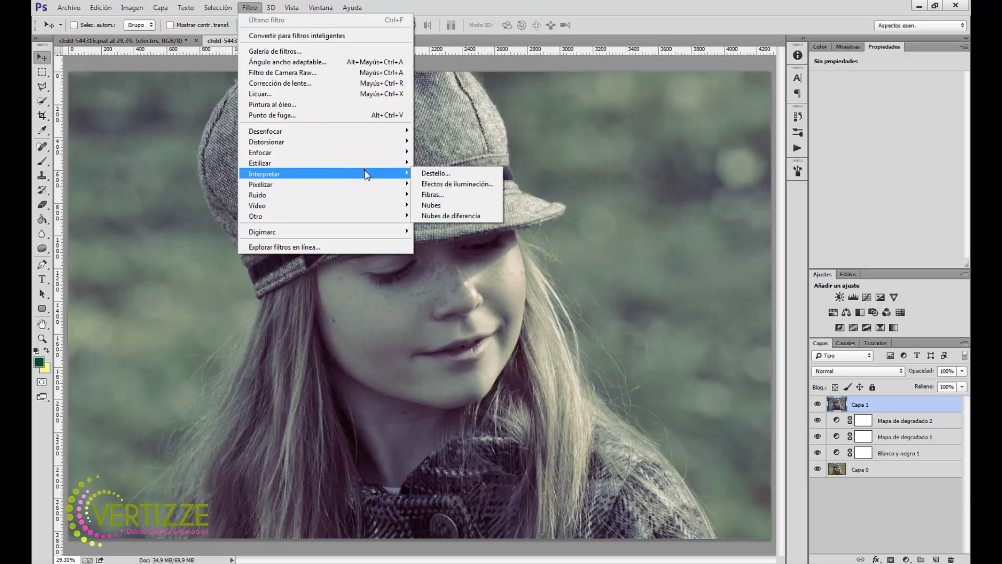
left_click(456, 173)
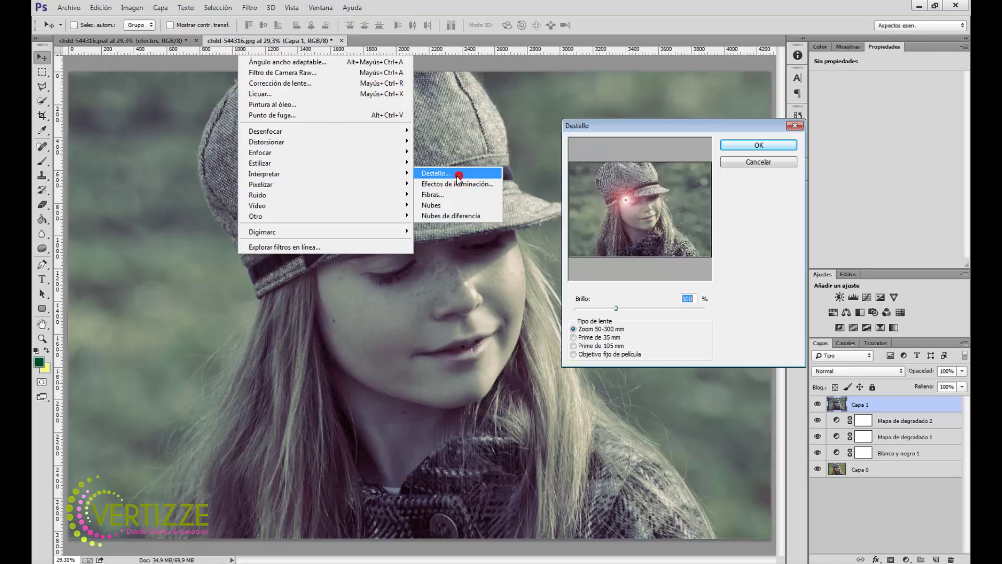
left_click_drag(621, 199, 602, 213)
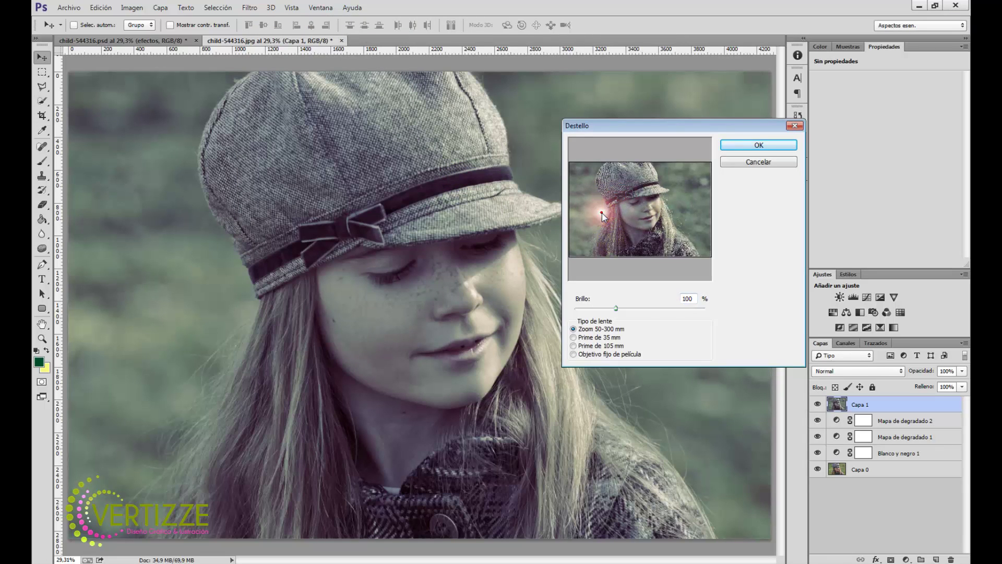
left_click(595, 338)
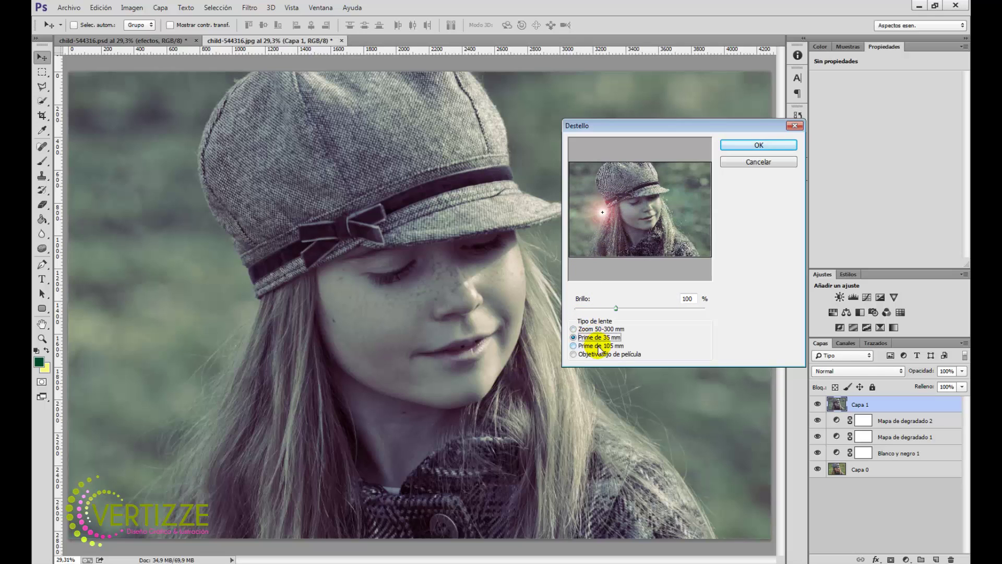
left_click(598, 346)
left_click(599, 329)
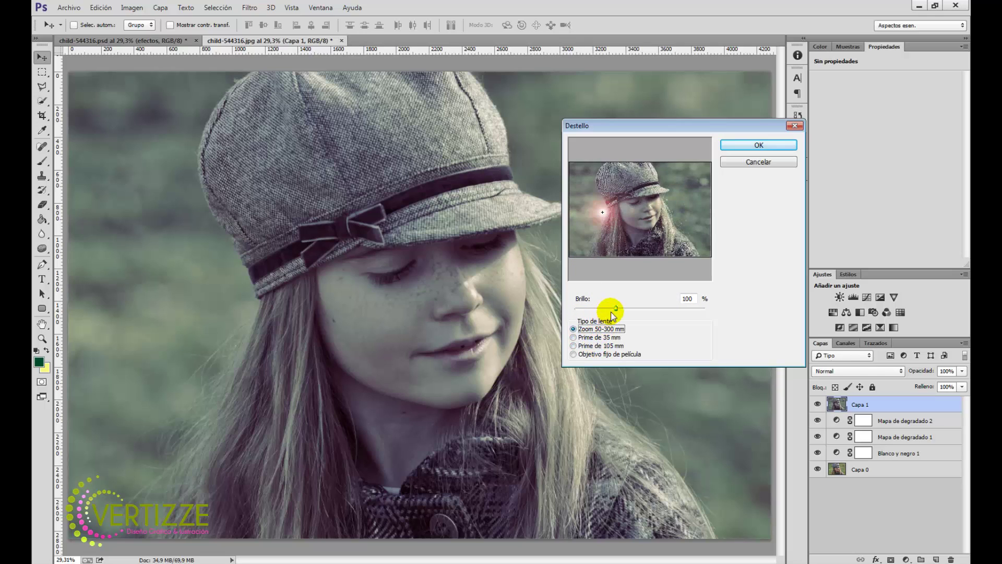
left_click_drag(615, 308, 607, 308)
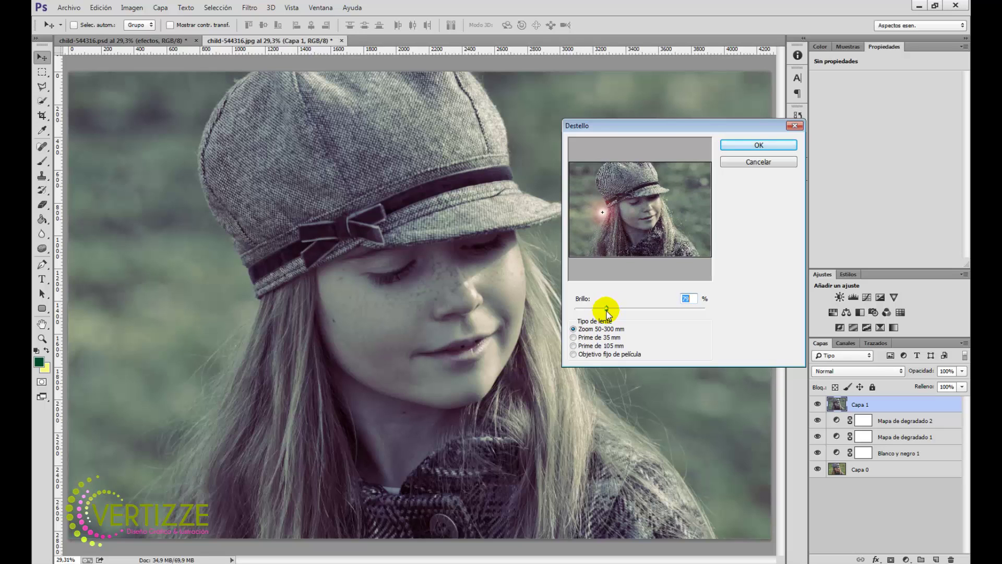
left_click(730, 145)
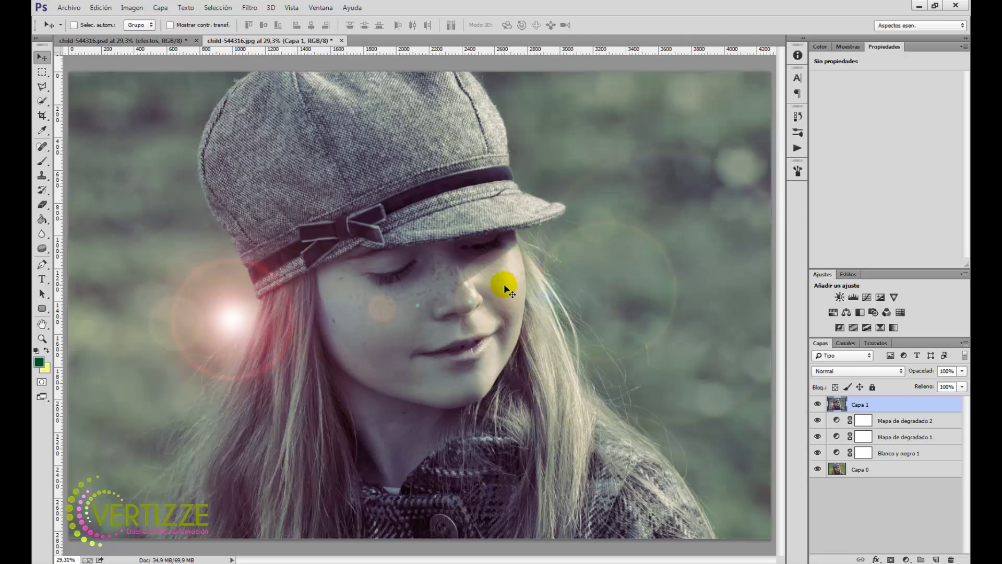
- Lower the flare layer's opacity to 29%
left_click(962, 371)
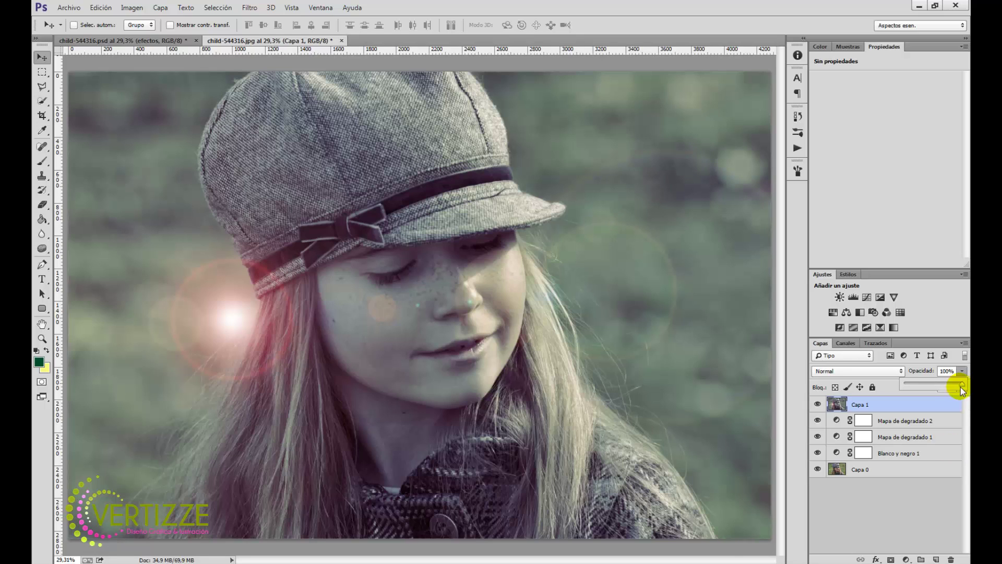
left_click_drag(960, 385, 924, 386)
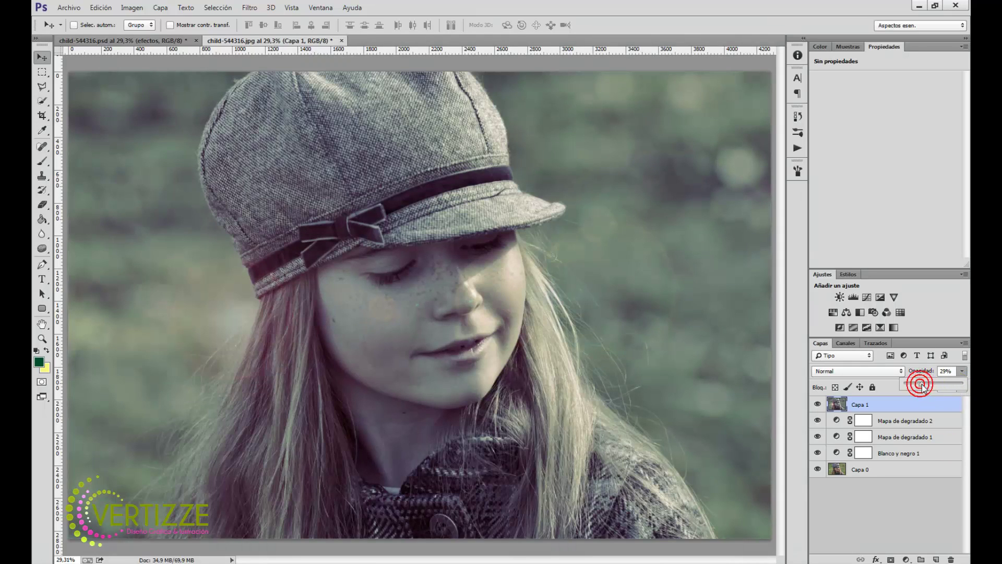
left_click(818, 404)
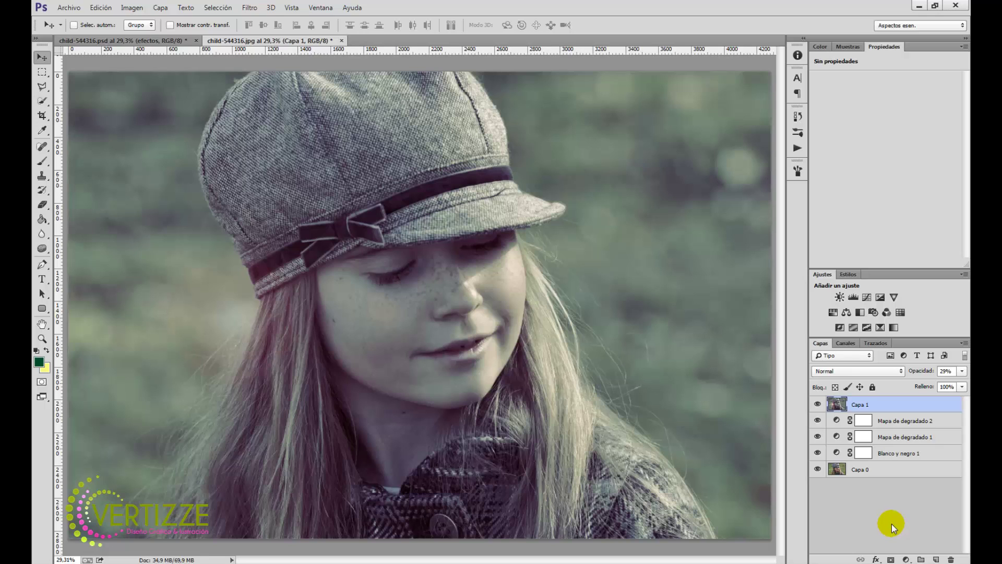
- Stamp visible layers into Capa 2 and apply a 1,4-pixel Paso alto filter
key("ctrl+alt+shift+e")
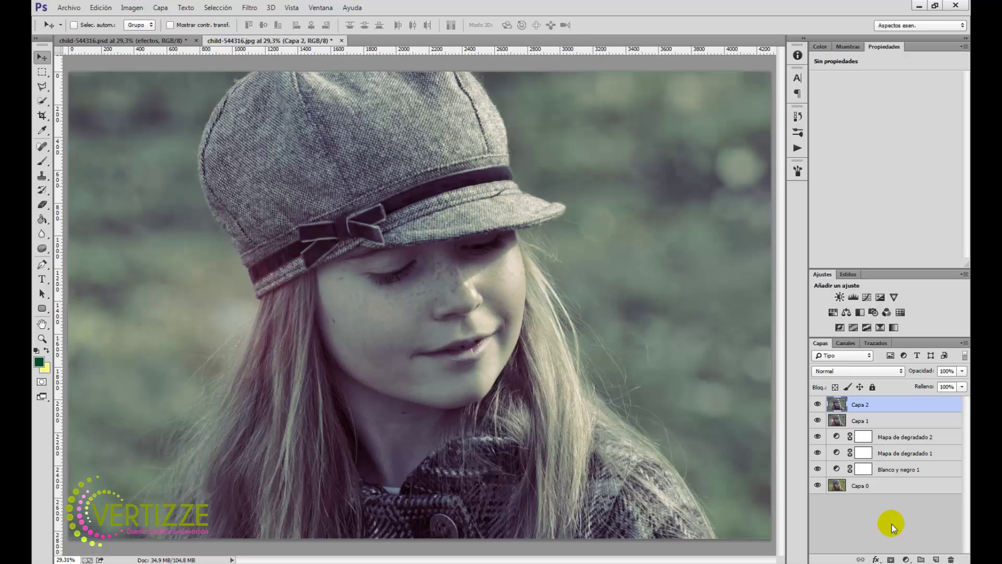
left_click(249, 7)
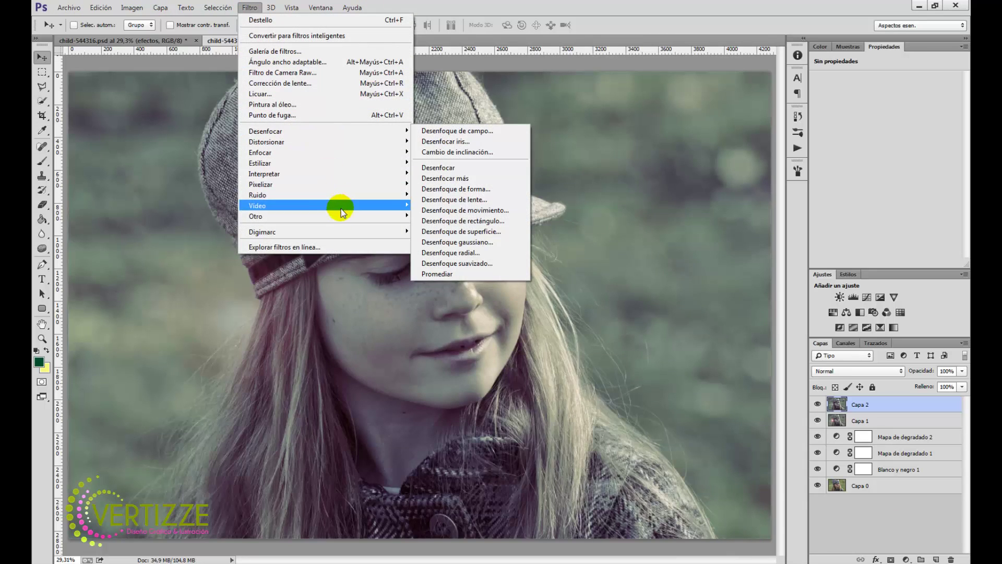
mouse_move(256, 217)
left_click(438, 258)
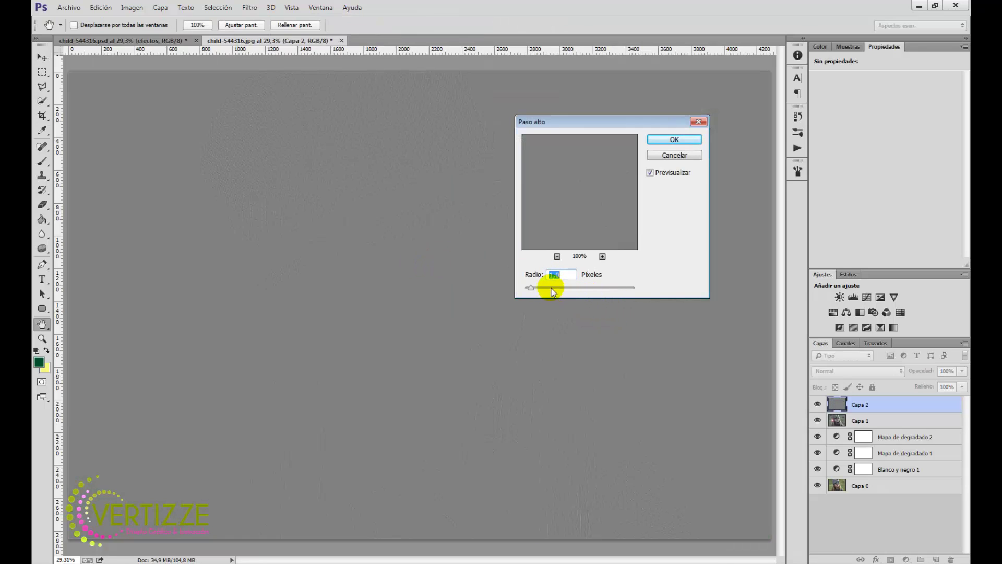
left_click_drag(531, 289, 537, 290)
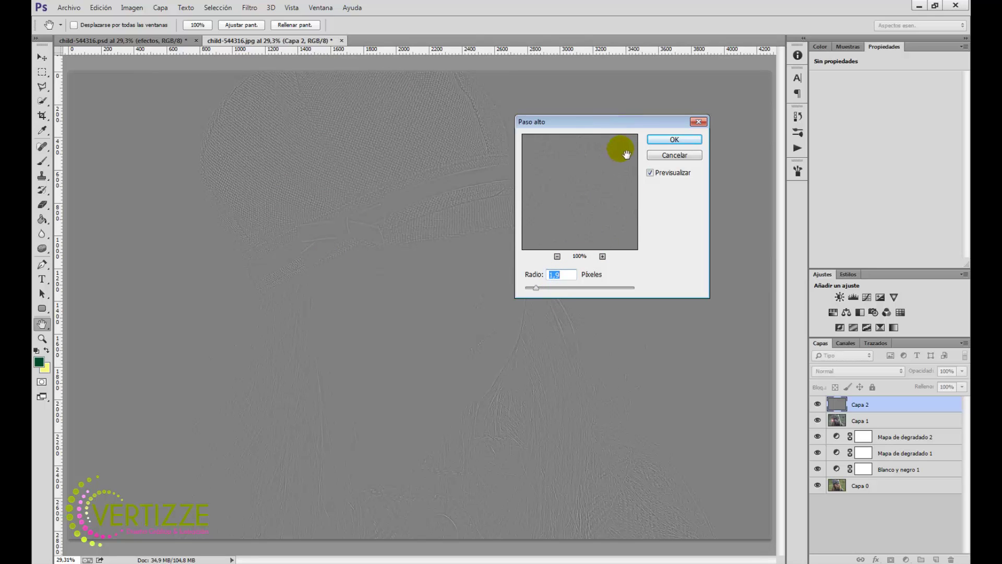
left_click(674, 139)
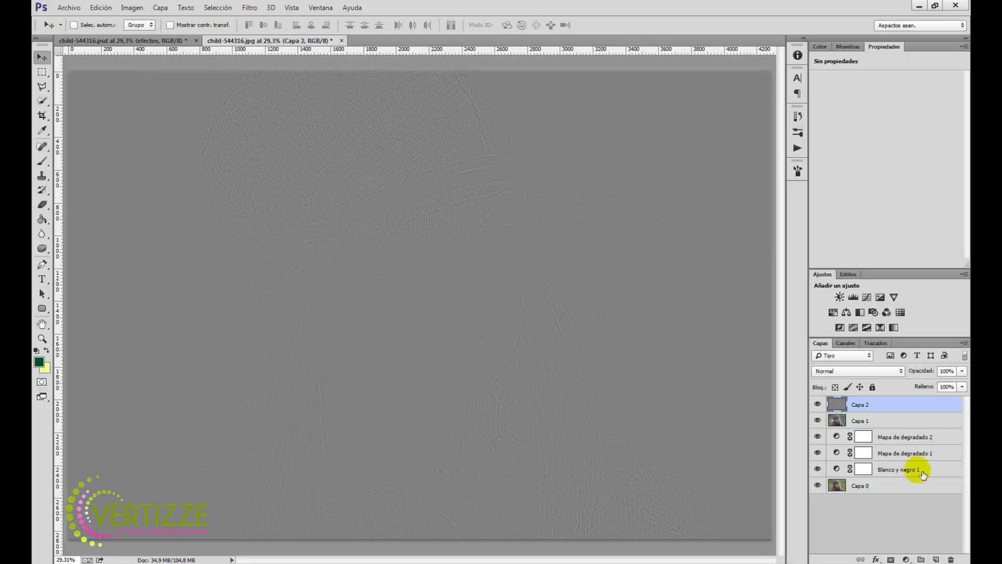
- Blend Capa 2 as Superponer and toggle it off and on to compare
left_click(875, 373)
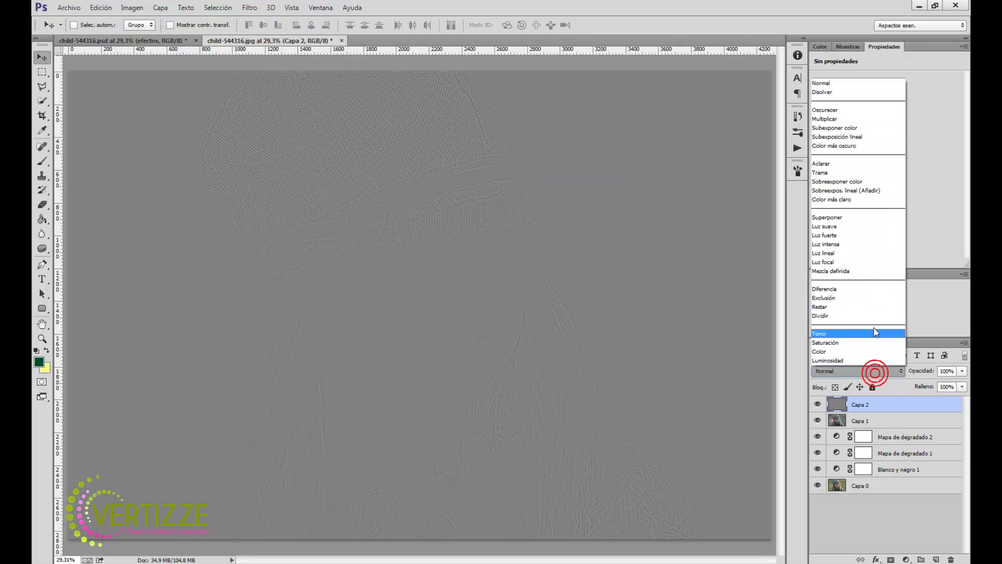
left_click(874, 217)
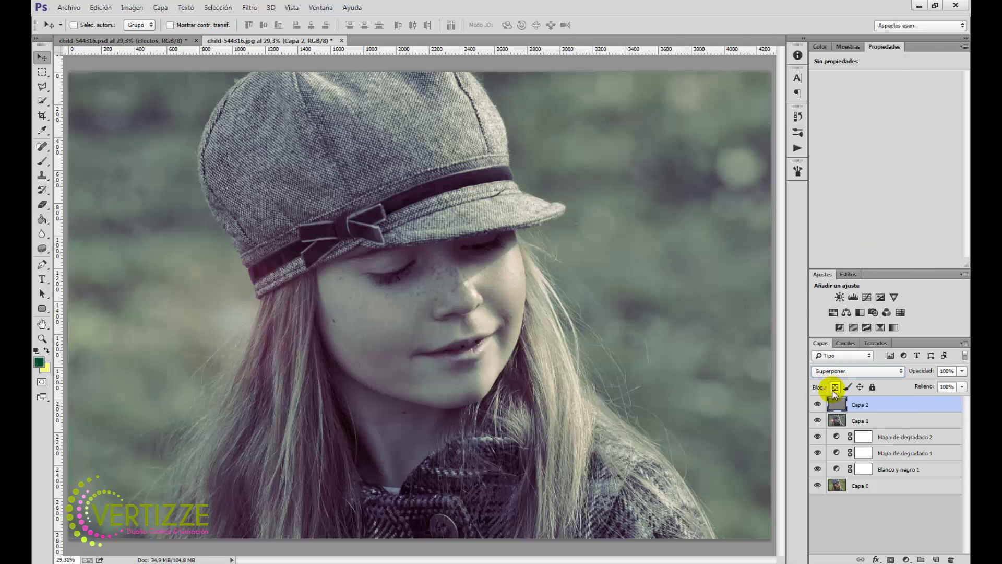
left_click(818, 405)
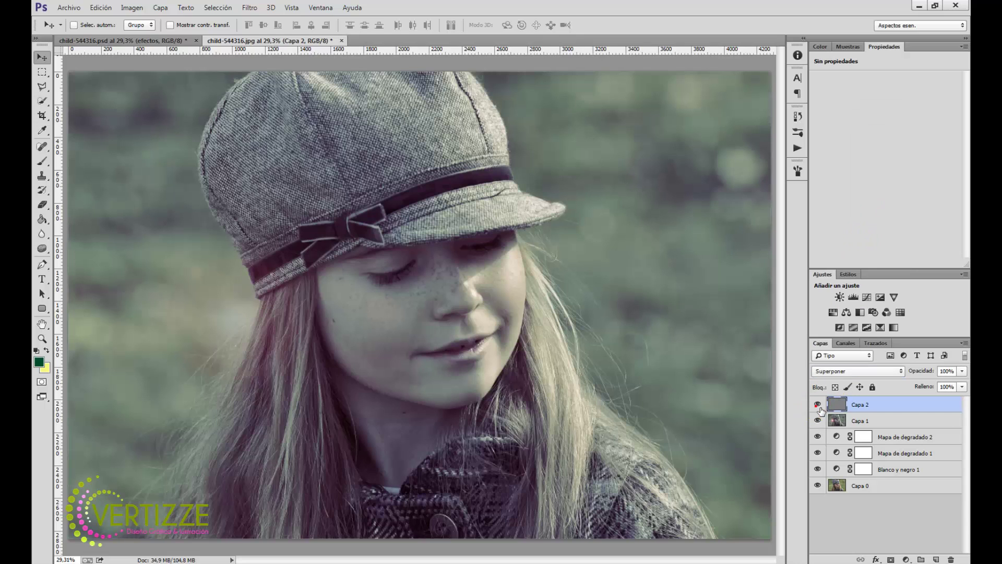
left_click(818, 405)
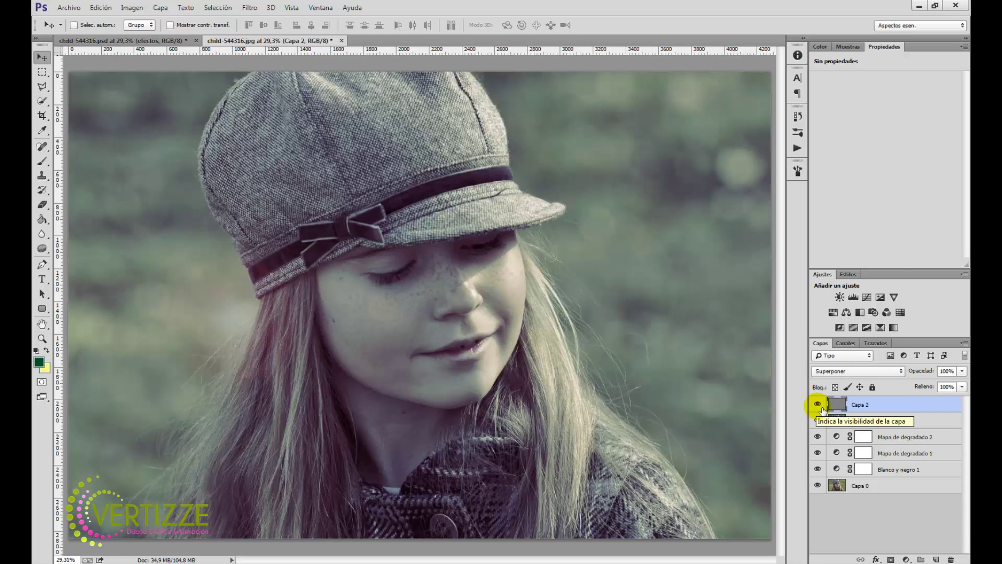
left_click(818, 405)
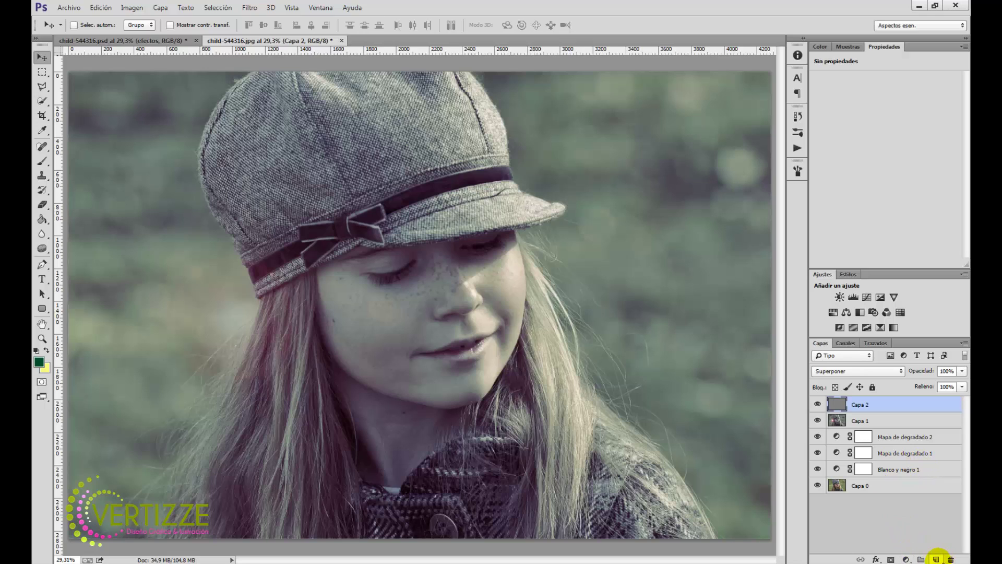
- Add new layer Capa 3, reset colours to black and white, and fill it black with the Paint Bucket
left_click(936, 559)
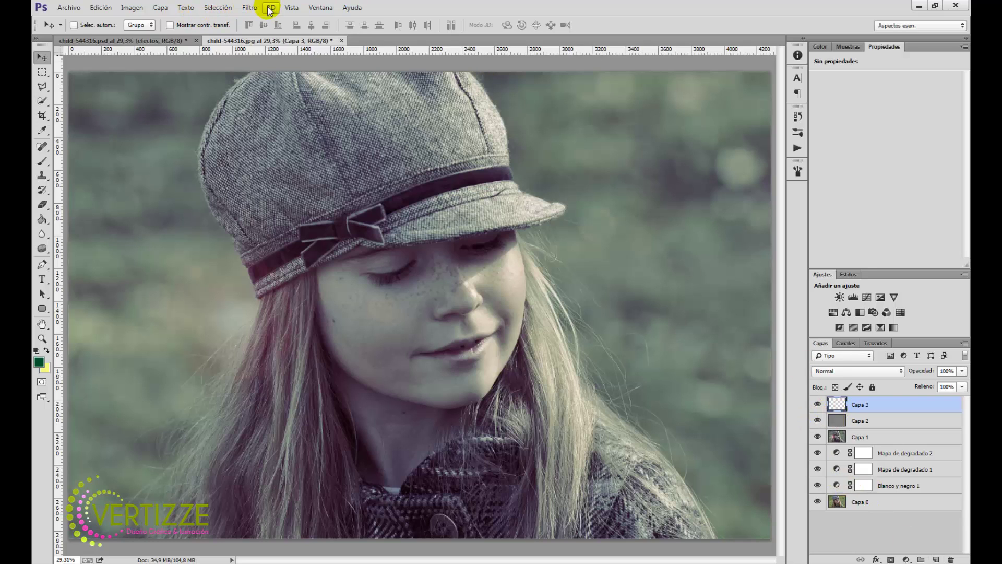
left_click(252, 7)
mouse_move(325, 183)
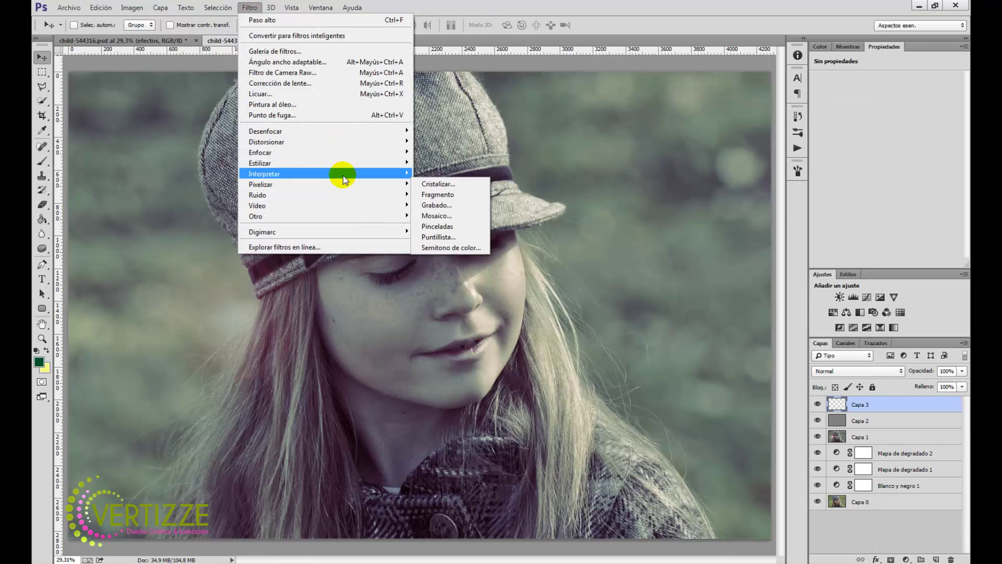
mouse_move(265, 173)
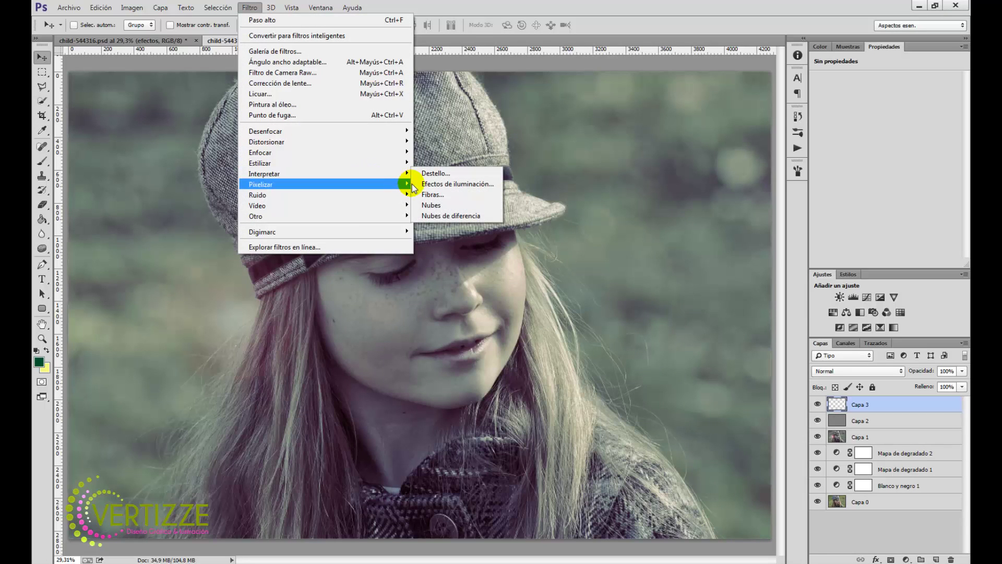
left_click(870, 542)
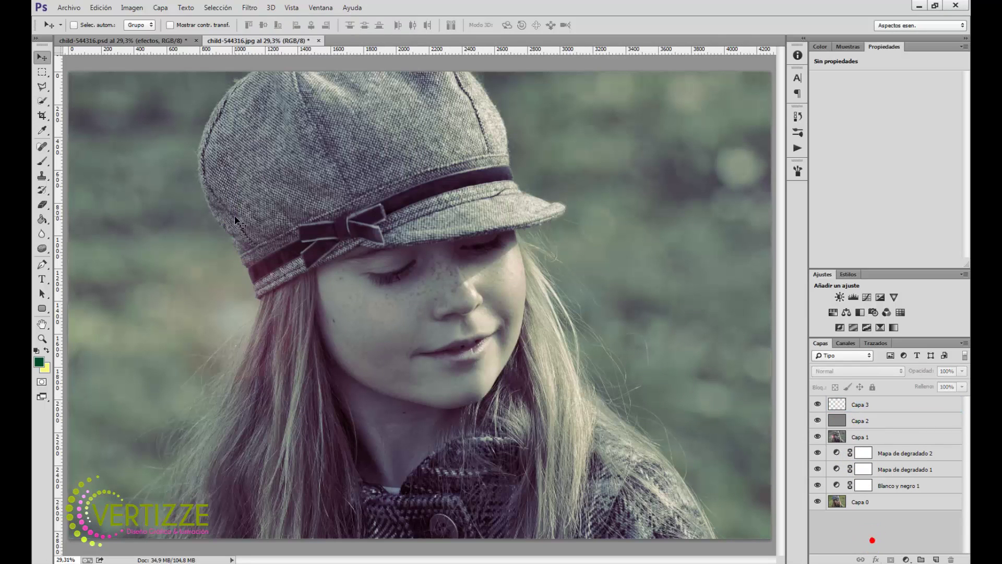
left_click(42, 221)
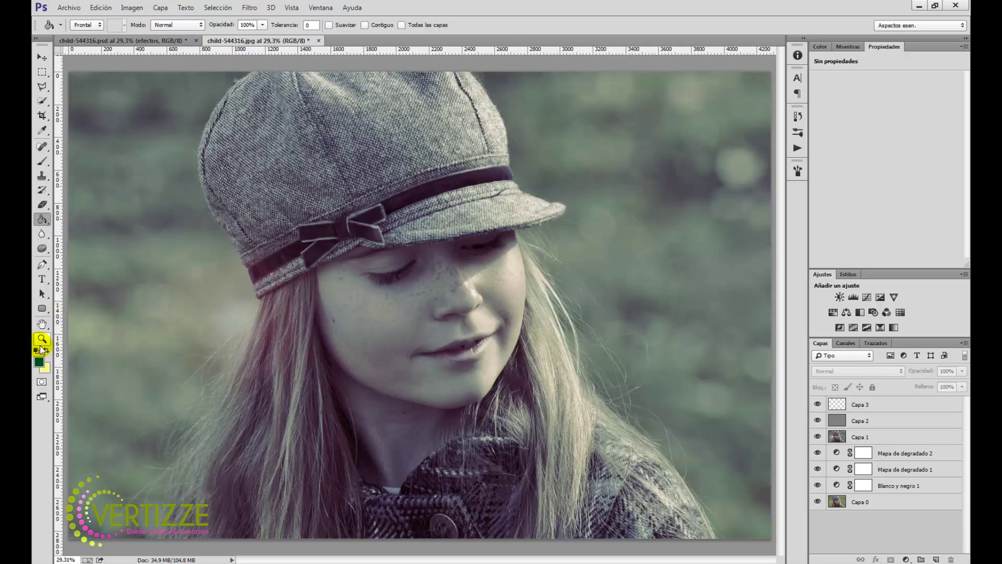
left_click(38, 349)
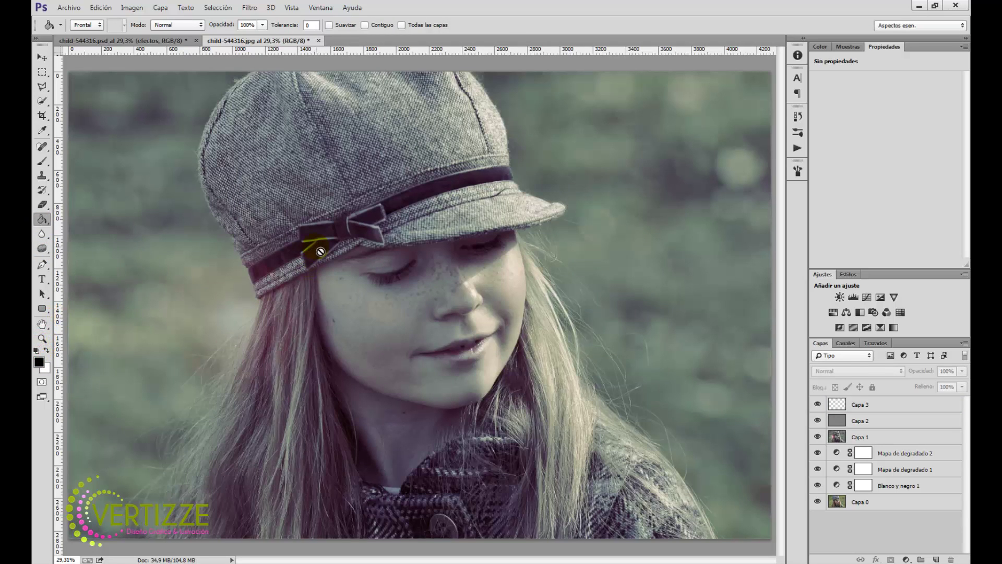
left_click(882, 405)
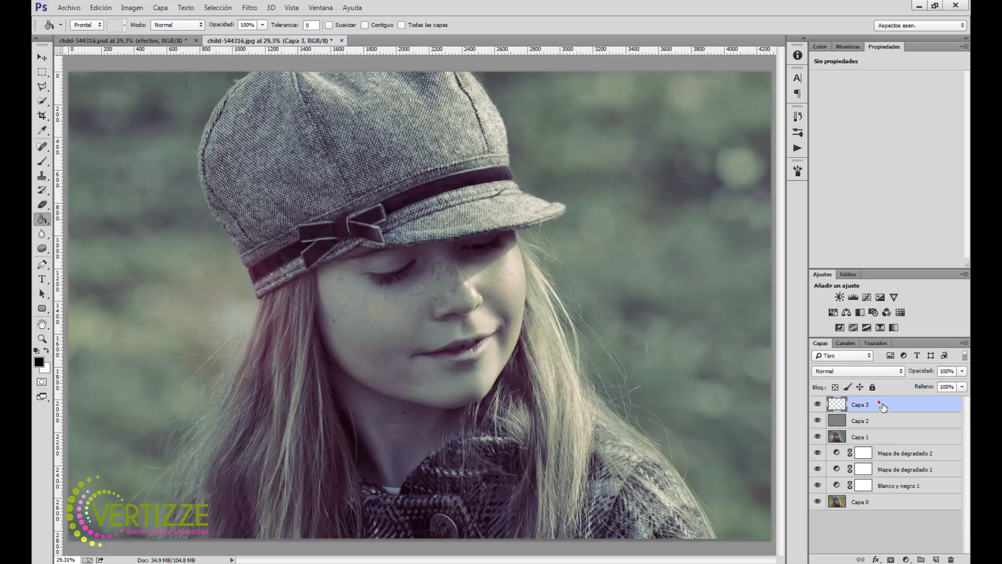
left_click(385, 268)
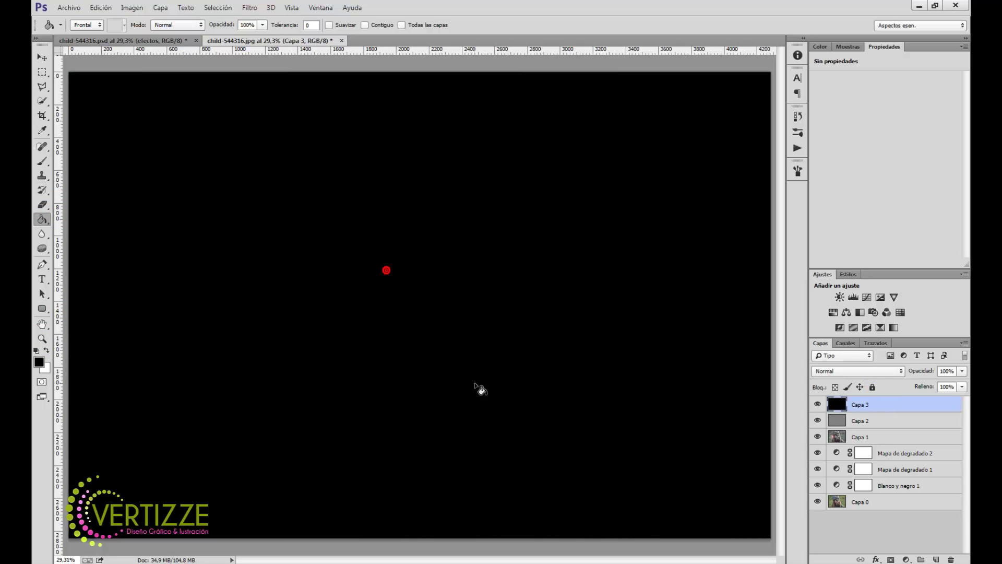
- Erase Capa 3's centre with a huge soft eraser, then select layers Capa 3 through Blanco y negro 1
left_click(43, 203)
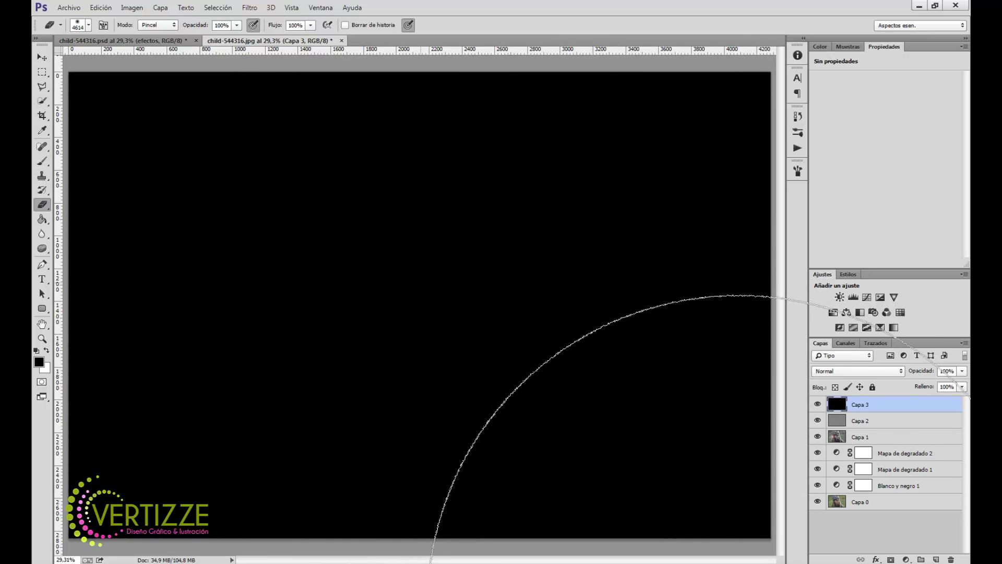
left_click(402, 288)
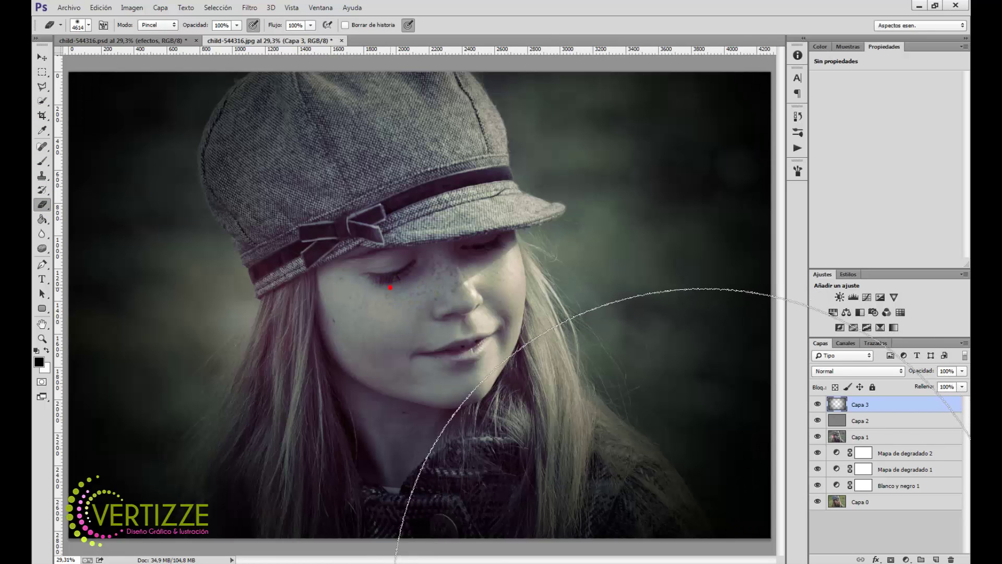
left_click(390, 287)
left_click(466, 293)
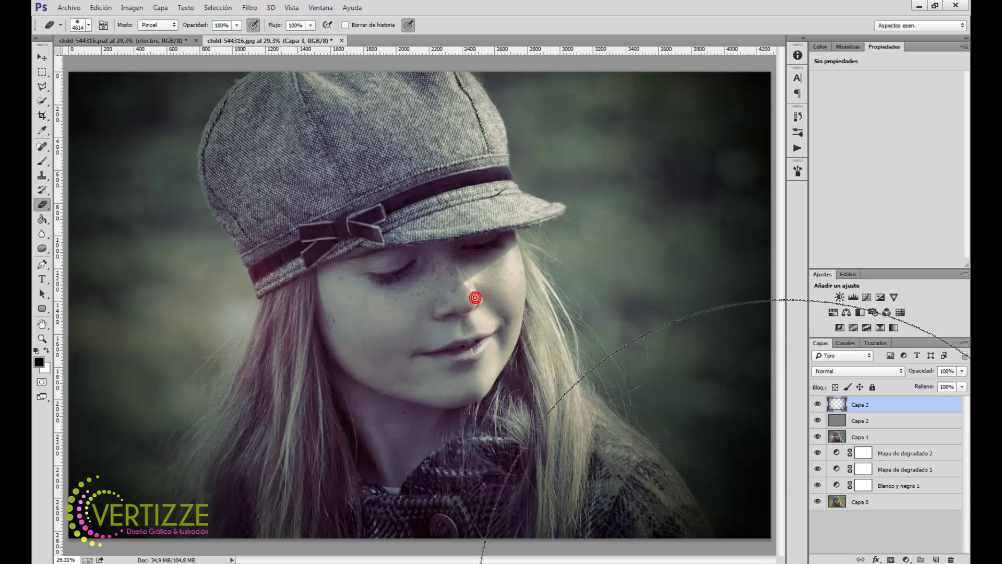
mouse_move(474, 292)
left_mouse_down()
mouse_move(368, 267)
mouse_move(370, 329)
left_mouse_up()
left_click(499, 293)
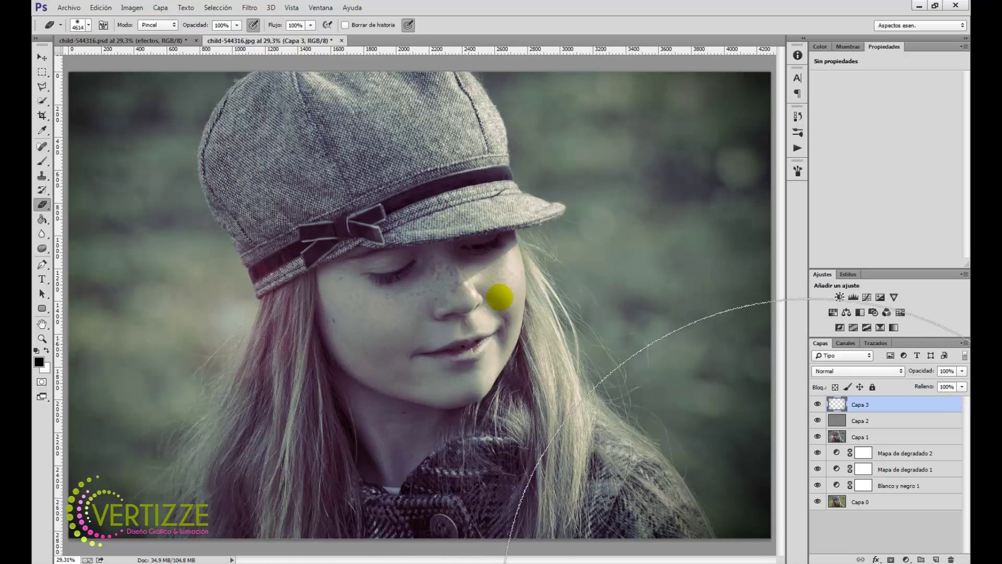
left_click(818, 405)
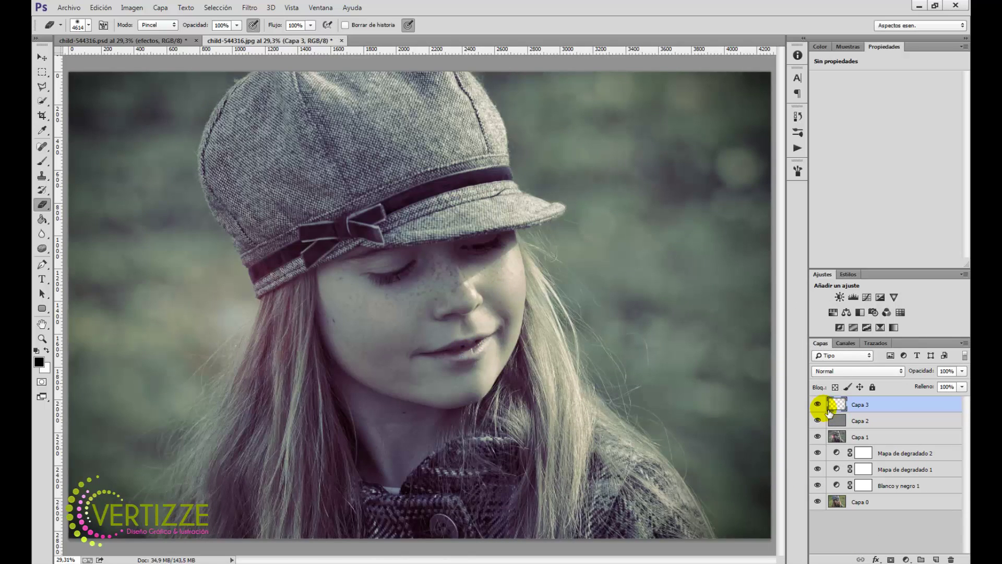
left_click(931, 495)
left_click(923, 412, "shift")
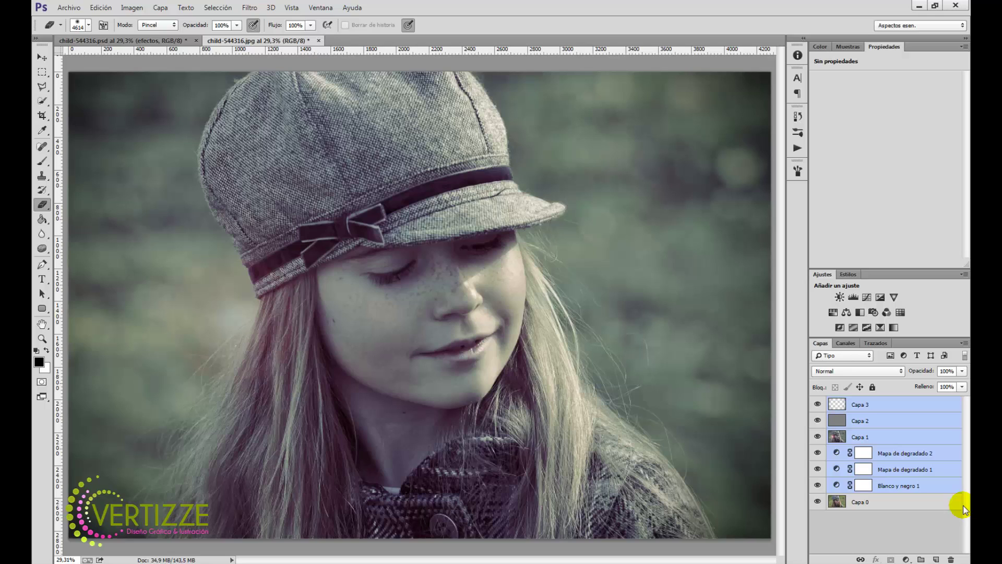
- Group the selected effect layers with Ctrl+G and name the group efectos
key("ctrl+g")
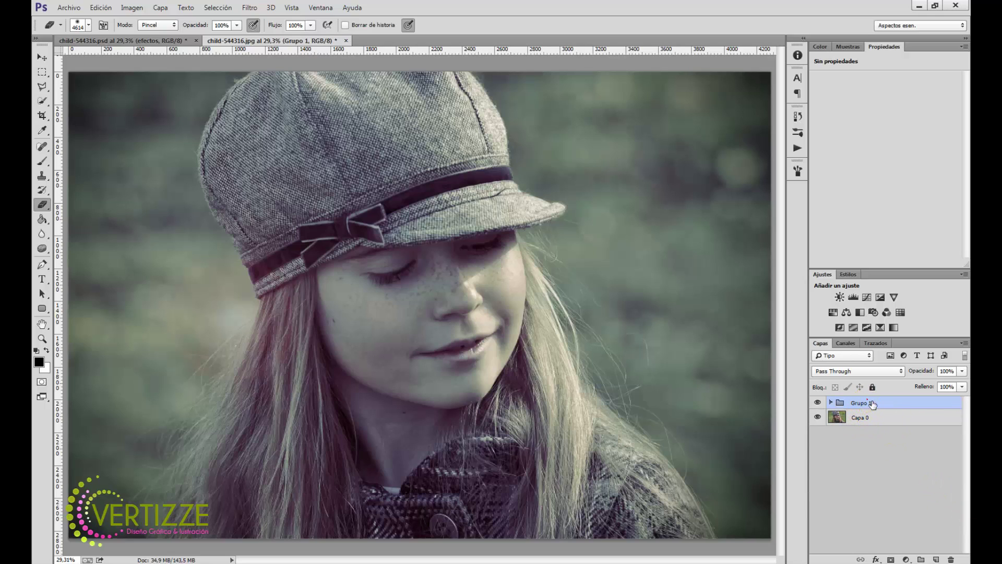
type("efectos")
left_click(895, 415)
- Open Bokeh-psdbox.com-1.jpg from the Bokeh-Effects-PSDBox folder and drag it into the portrait as Capa 4
left_click(69, 7)
left_click(89, 33)
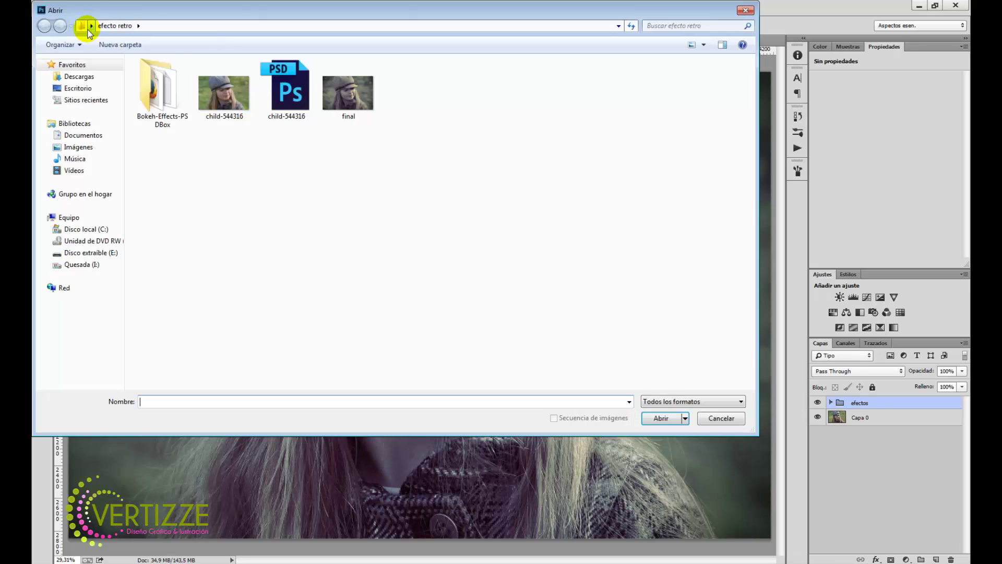
double_click(159, 91)
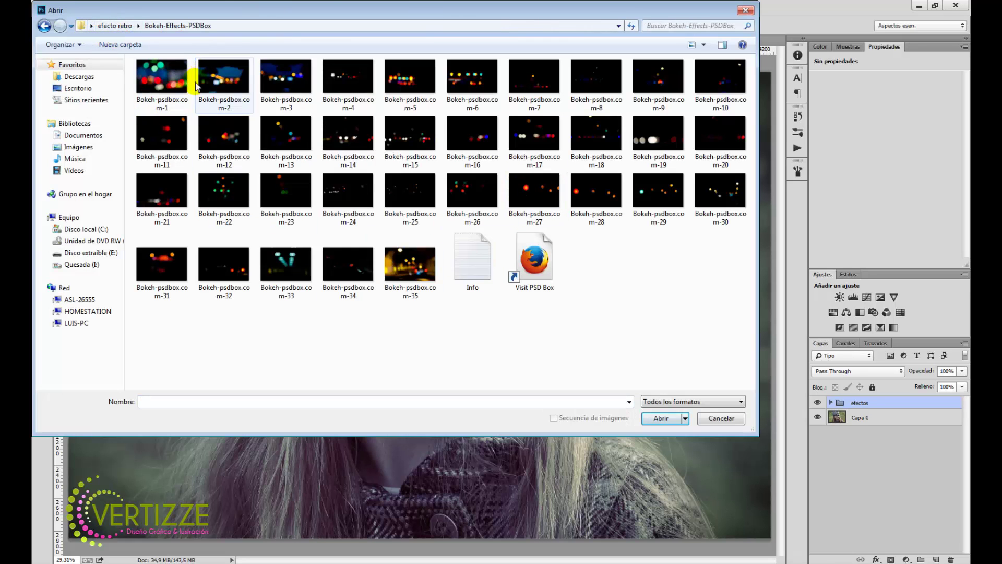
double_click(175, 87)
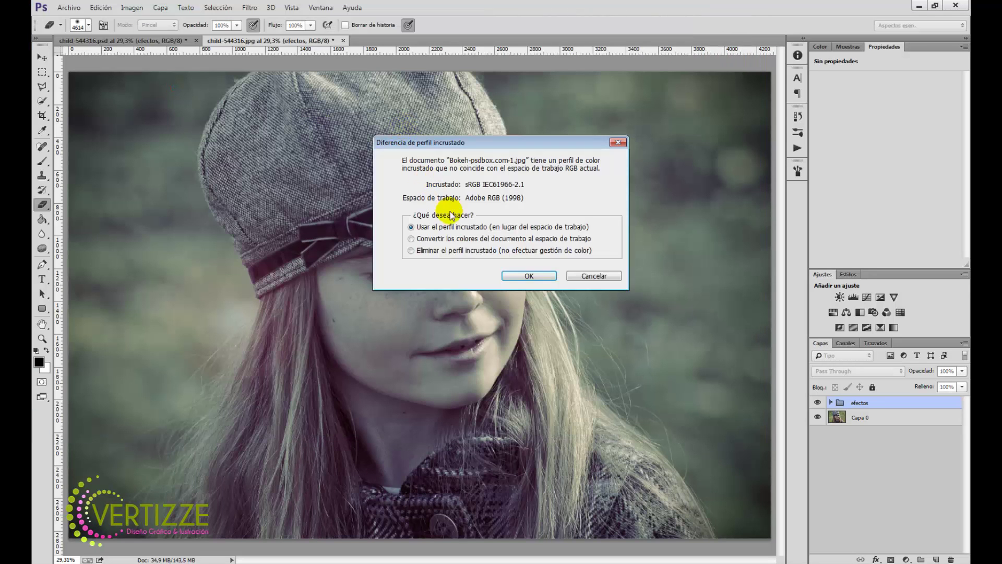
left_click(521, 273)
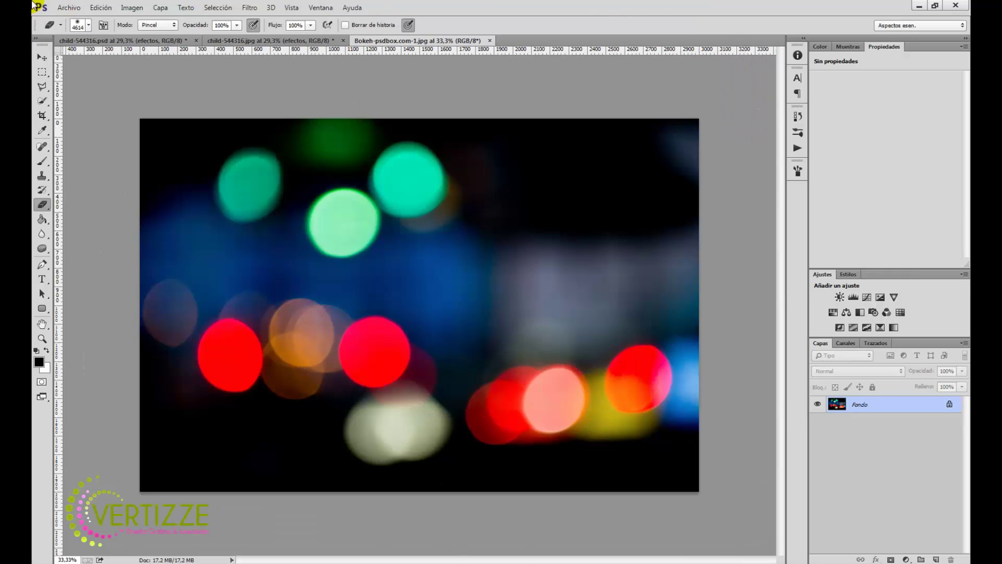
left_click(42, 57)
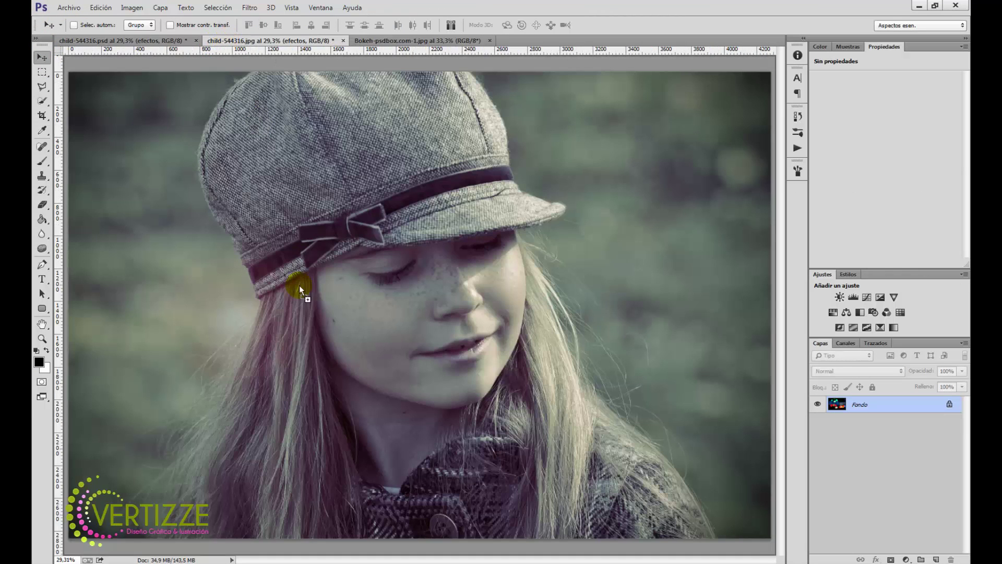
left_click_drag(292, 219, 308, 304)
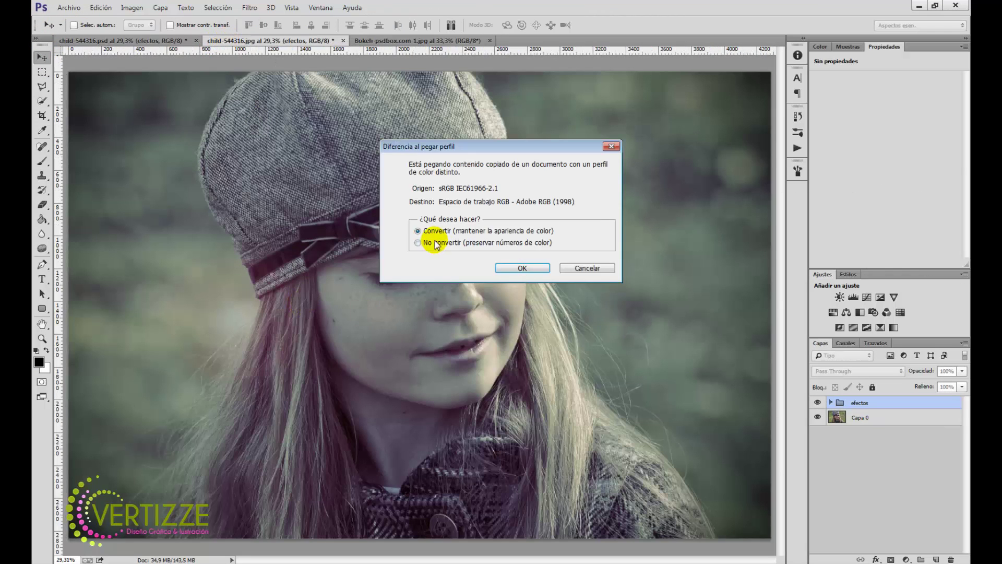
left_click(514, 265)
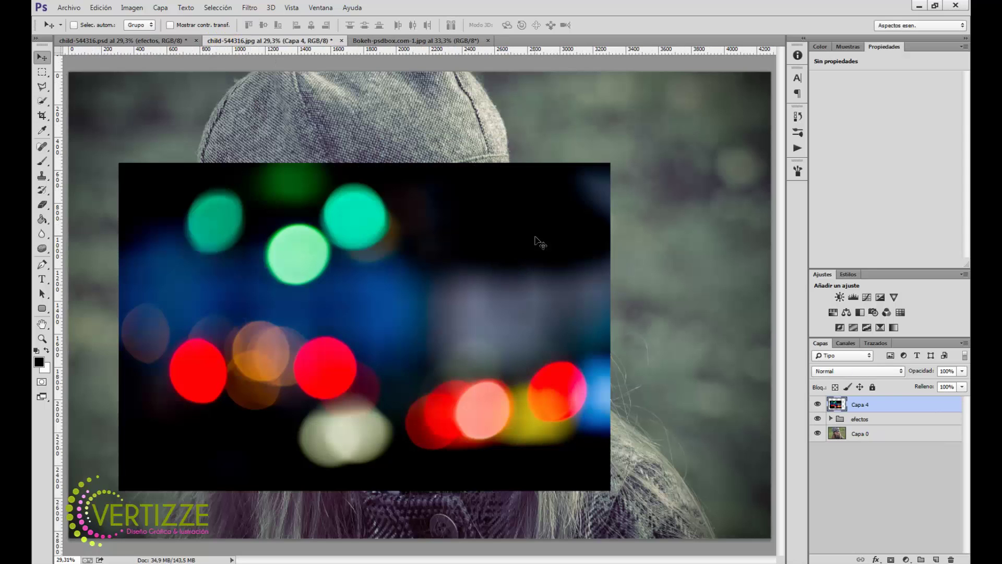
- Set Capa 4 to Aclarar blend mode at 20% opacity
left_click(877, 375)
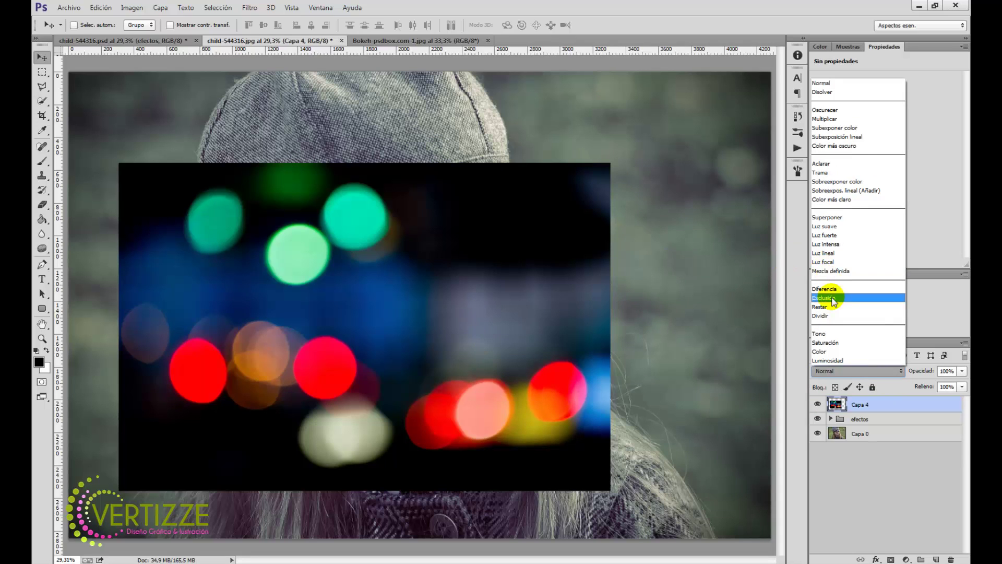
left_click(836, 166)
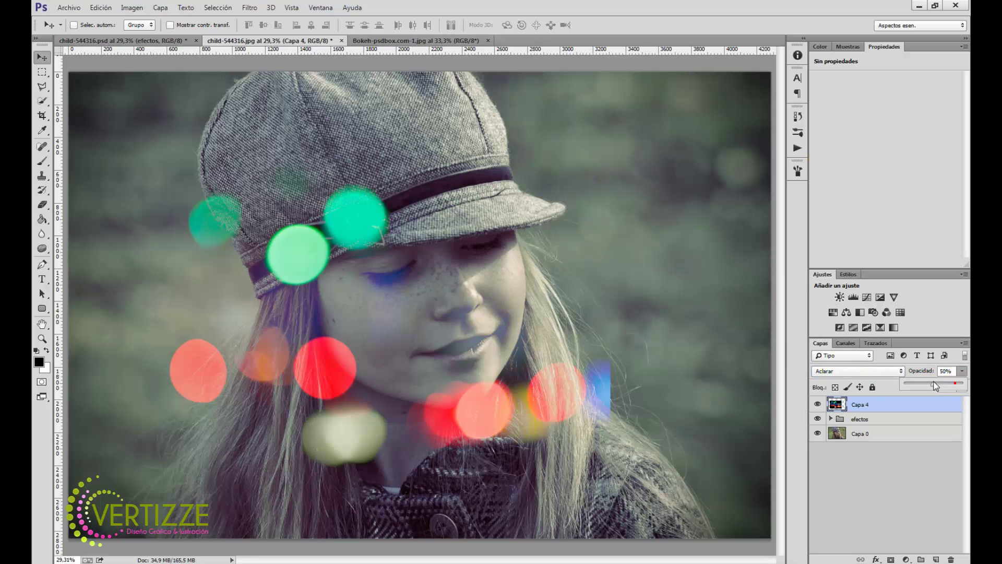
left_click(935, 384)
left_click_drag(933, 383, 918, 385)
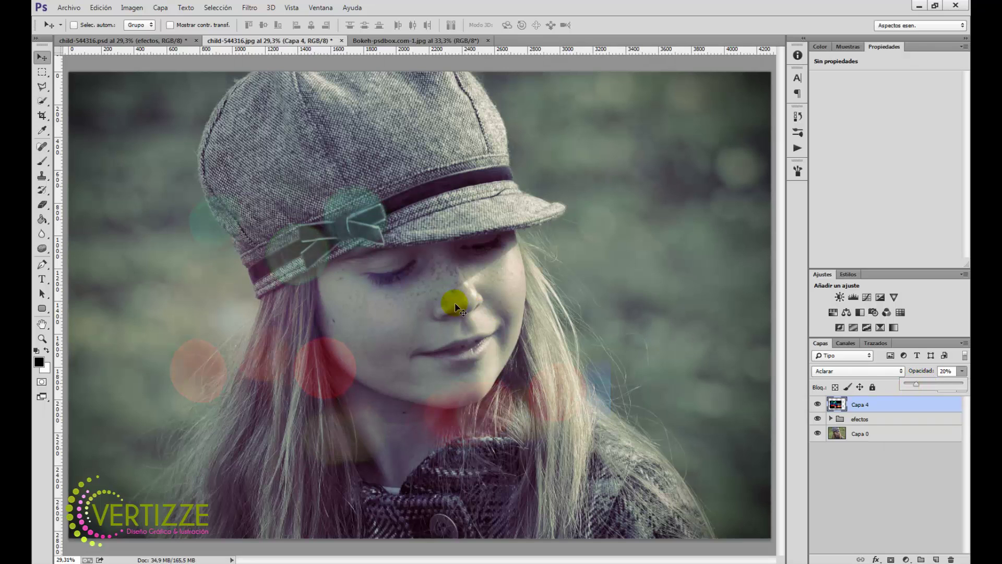
- Rotate the bokeh layer about 66°, scale it to about 88%, and move it up-left
key("ctrl+t")
mouse_move(622, 121)
left_mouse_down()
mouse_move(590, 458)
mouse_move(402, 72)
left_mouse_up()
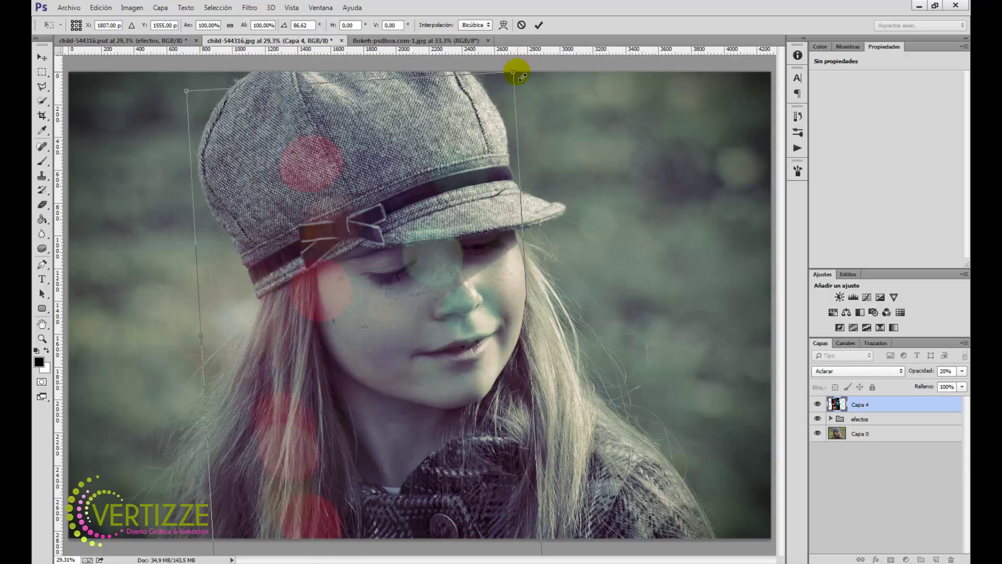
left_click_drag(514, 72, 415, 159)
key("Return")
mouse_move(306, 366)
left_mouse_down()
mouse_move(151, 264)
mouse_move(148, 288)
mouse_move(130, 290)
mouse_move(114, 311)
mouse_move(107, 280)
mouse_move(117, 280)
mouse_move(130, 358)
mouse_move(110, 366)
mouse_move(97, 343)
mouse_move(109, 353)
left_mouse_up()
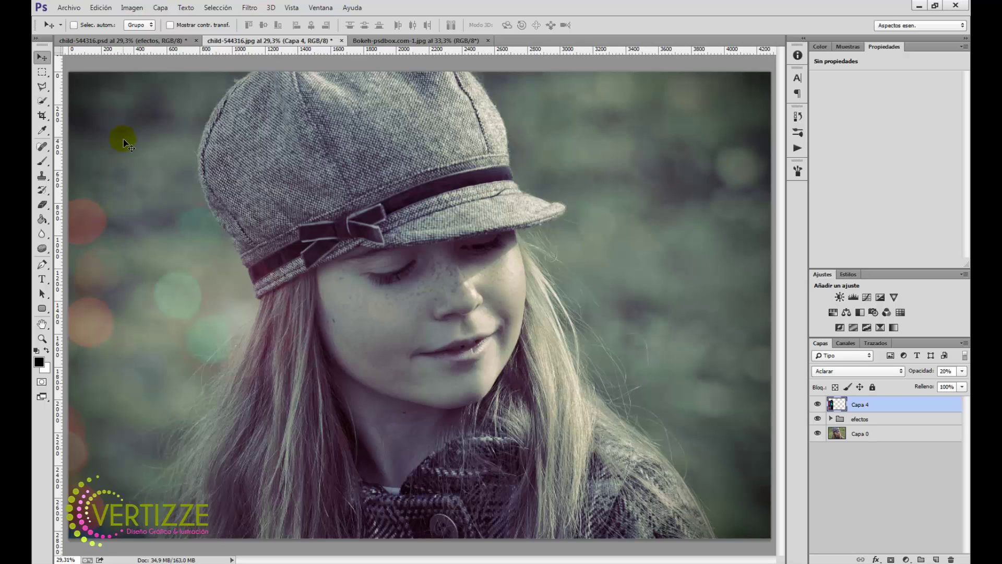
- Duplicate bokeh layer Capa 4 and rotate the copy about 142°
left_click_drag(890, 409, 885, 559)
left_click_drag(895, 413, 937, 560)
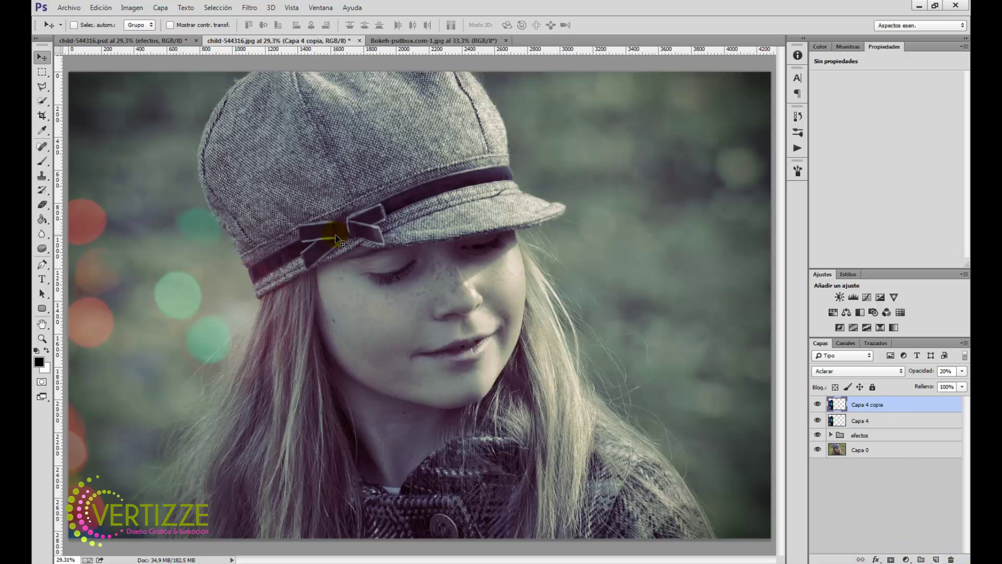
key("ctrl+t")
mouse_move(306, 120)
left_mouse_down()
mouse_move(174, 417)
mouse_move(112, 105)
left_mouse_up()
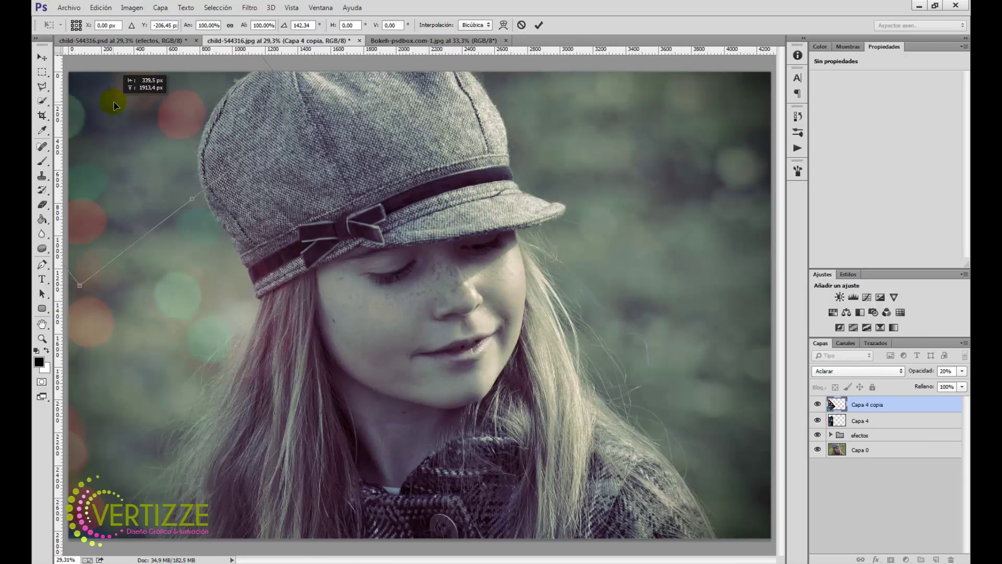
key("Return")
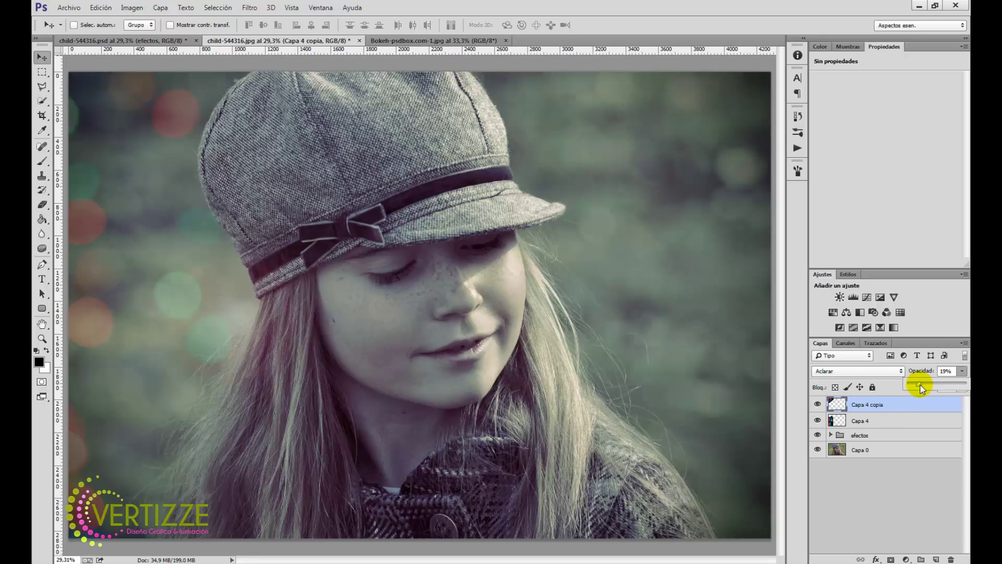
- Lower Capa 4 and Capa 4 copia to 12% opacity so the lights look faint
left_click(922, 421)
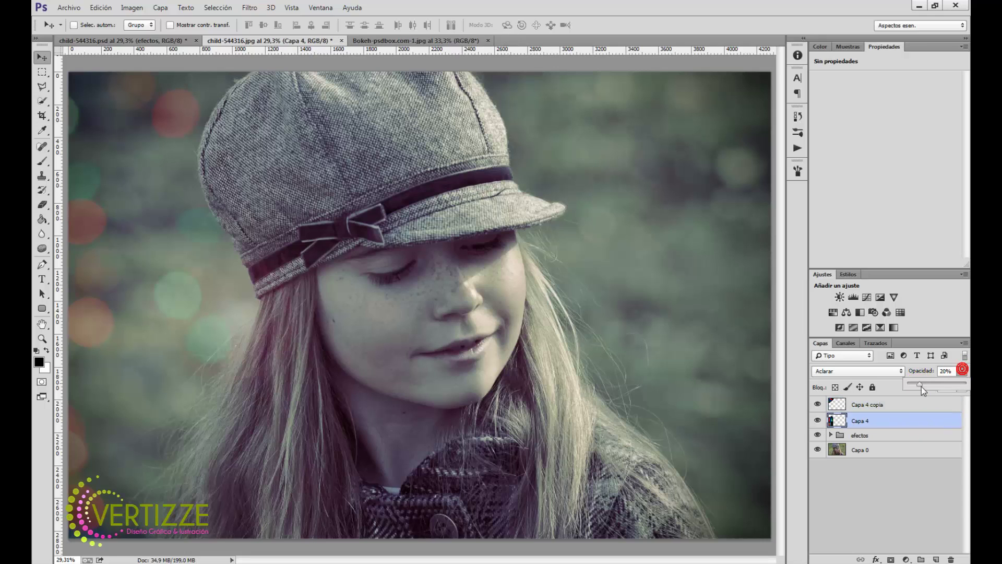
left_click_drag(921, 387, 917, 385)
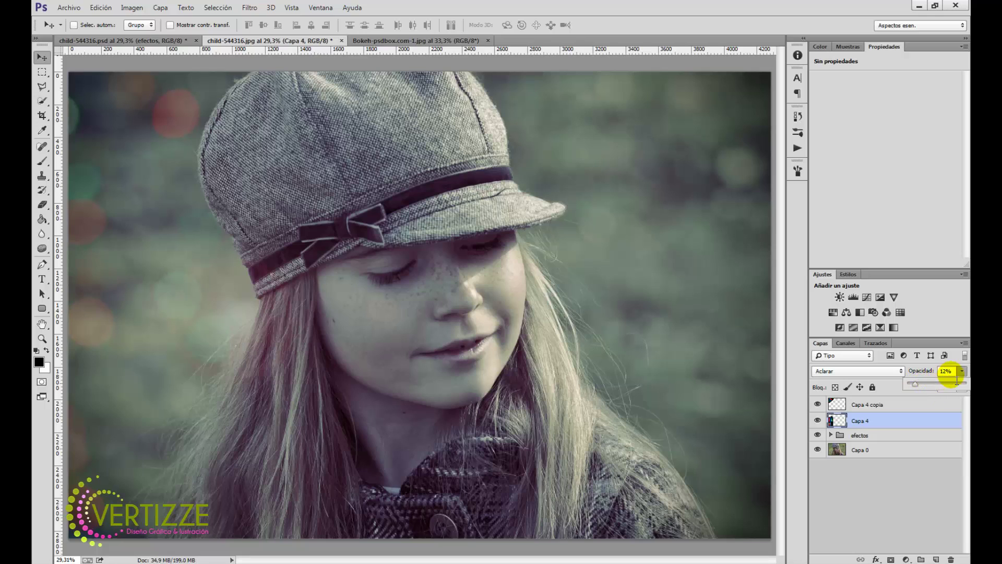
left_click(924, 408)
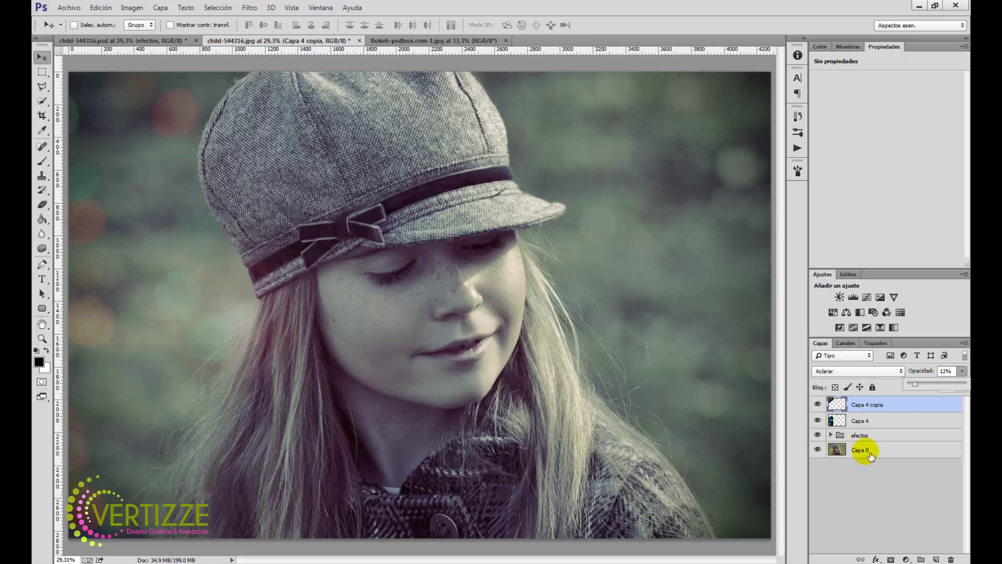
- Open Bokeh-psdbox.com-3.jpg, keeping its profile, and drag it onto the portrait as Capa 5
left_click(72, 8)
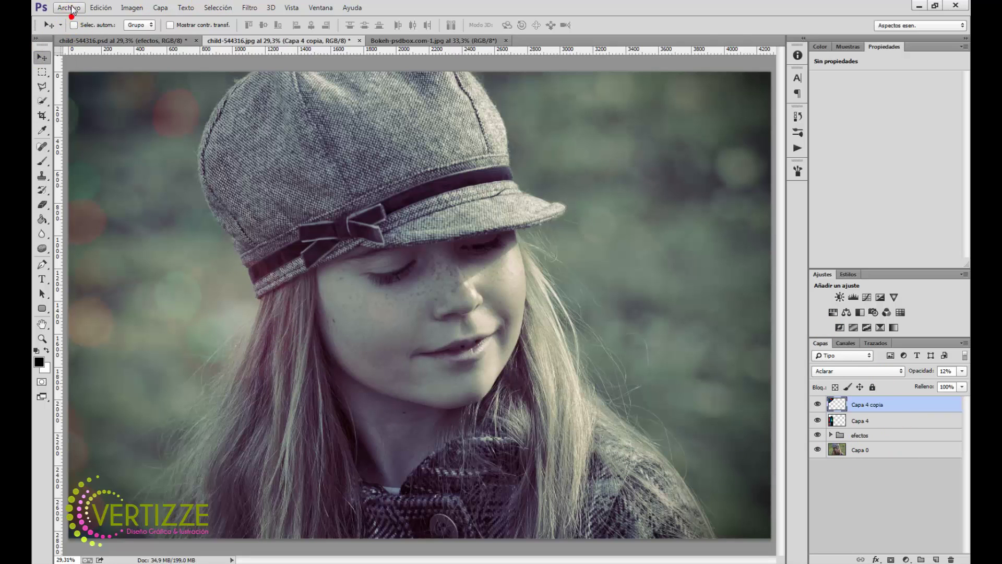
left_click(89, 27)
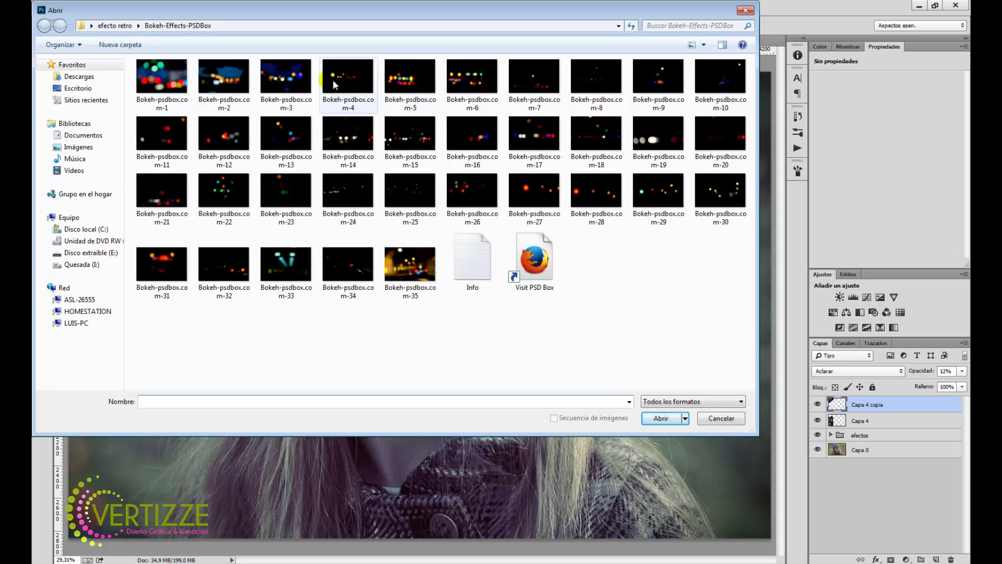
double_click(301, 79)
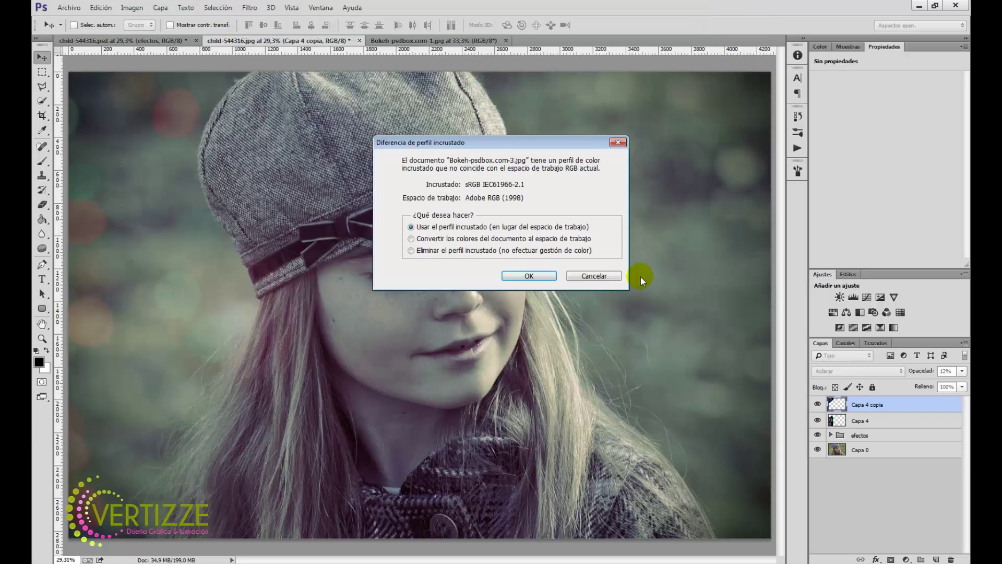
left_click(530, 276)
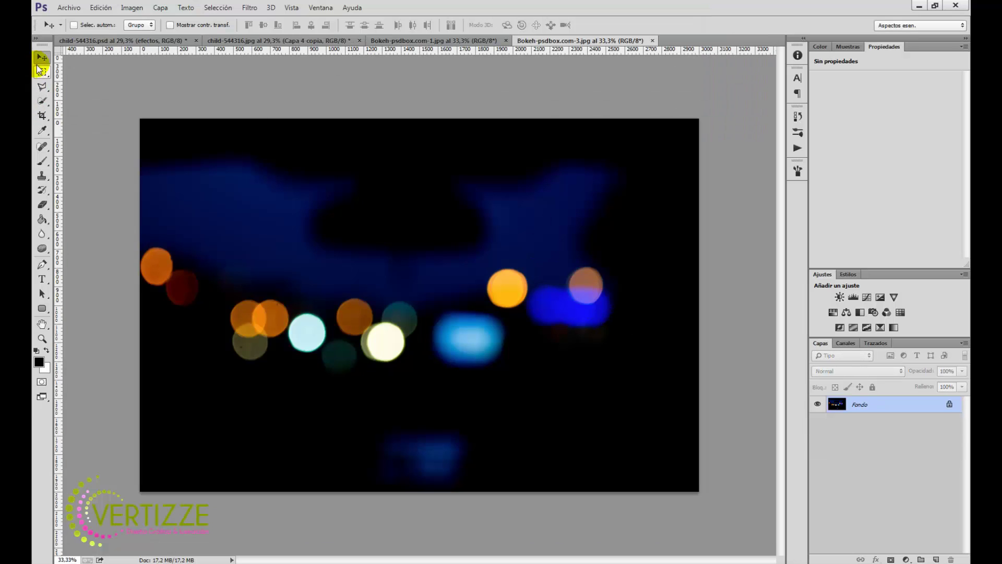
mouse_move(552, 321)
left_mouse_down()
mouse_move(317, 49)
mouse_move(469, 268)
left_mouse_up()
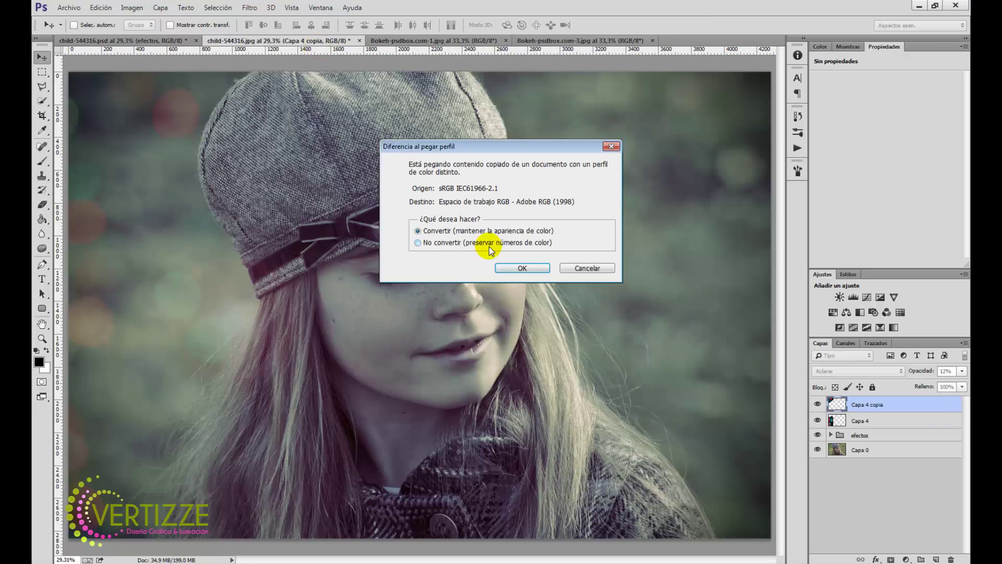
left_click(520, 268)
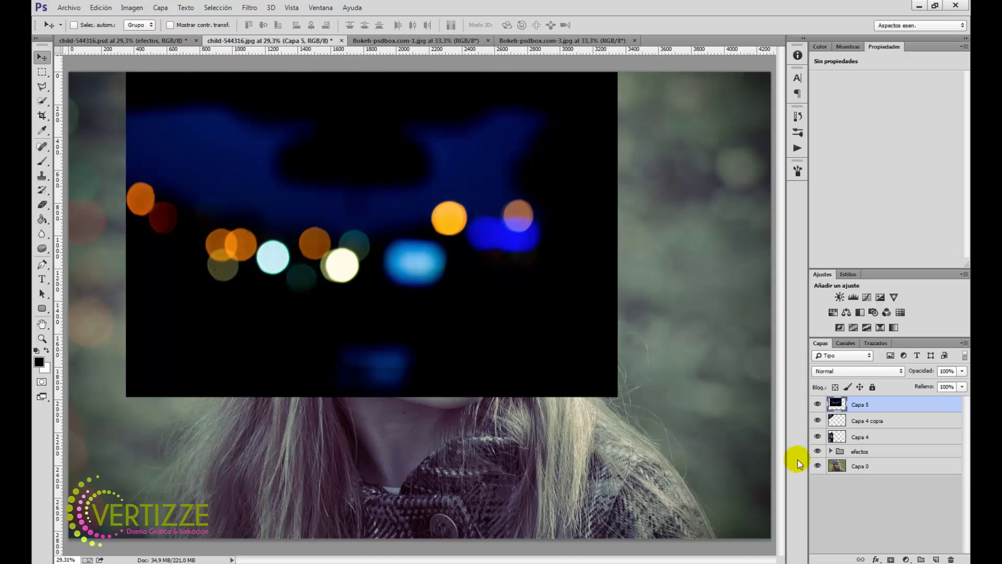
- Set Capa 5 to Aclarar blend mode at 15% opacity
left_click(856, 371)
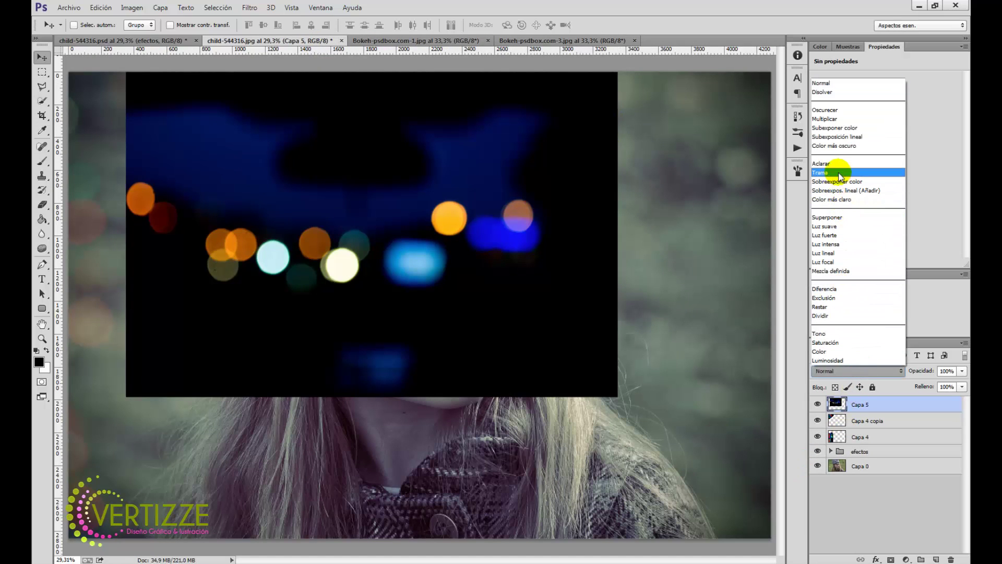
left_click(834, 163)
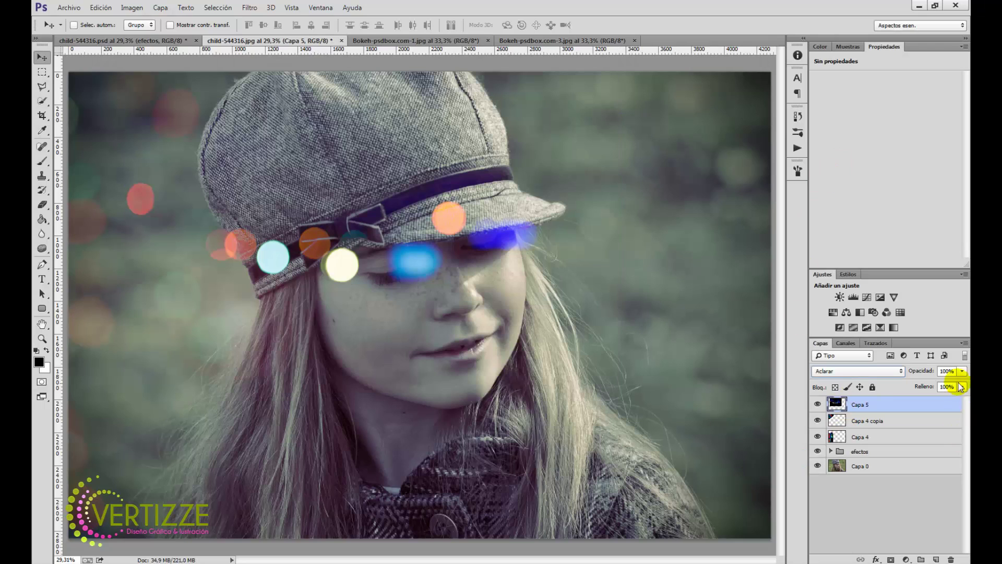
left_click_drag(935, 384, 916, 386)
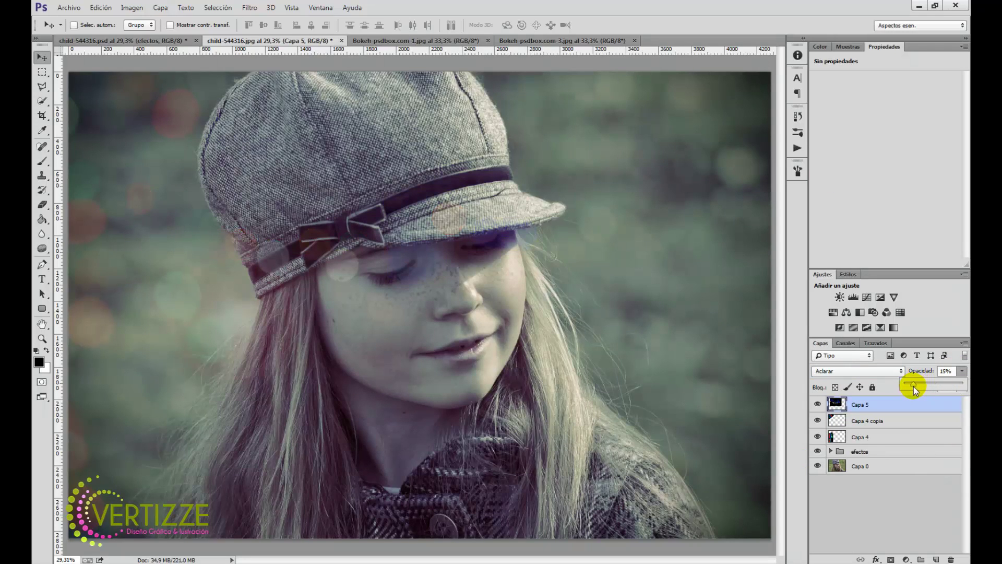
- Rotate Capa 5 about -69° and shift its lights to the right of the face
key("ctrl+t")
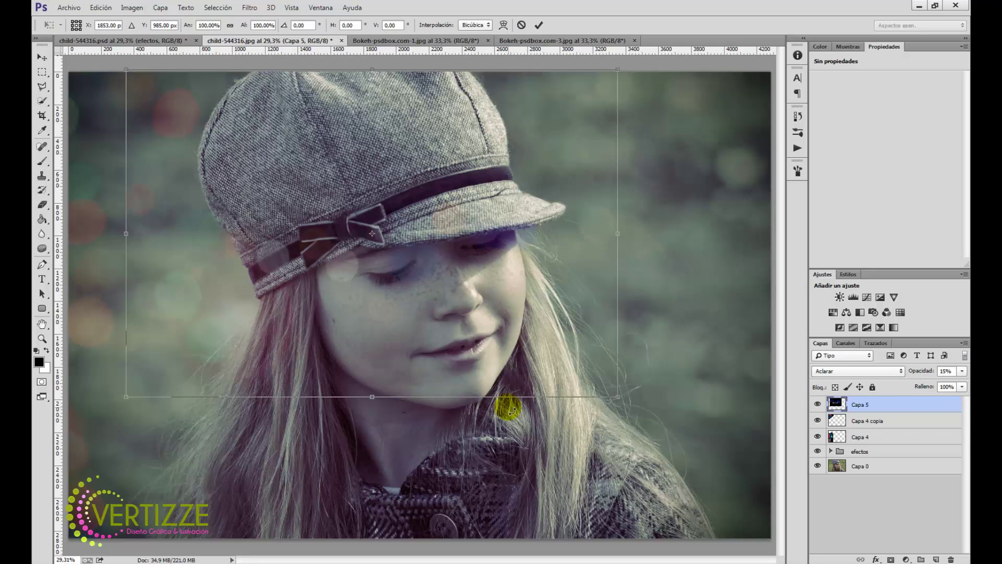
mouse_move(620, 416)
left_mouse_down()
mouse_move(603, 130)
mouse_move(537, 112)
left_mouse_up()
mouse_move(426, 224)
left_mouse_down()
mouse_move(661, 226)
mouse_move(702, 197)
left_mouse_up()
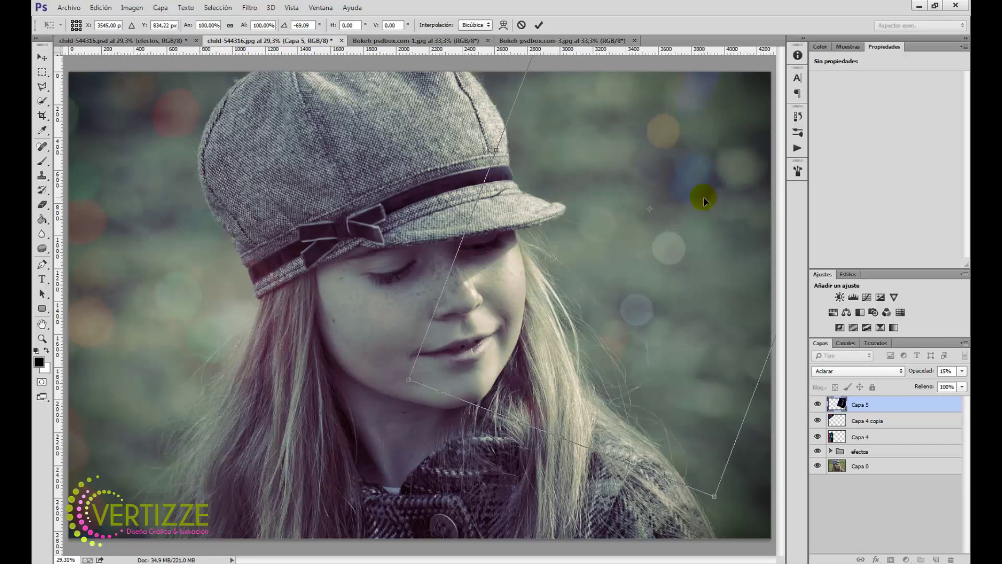
key("Return")
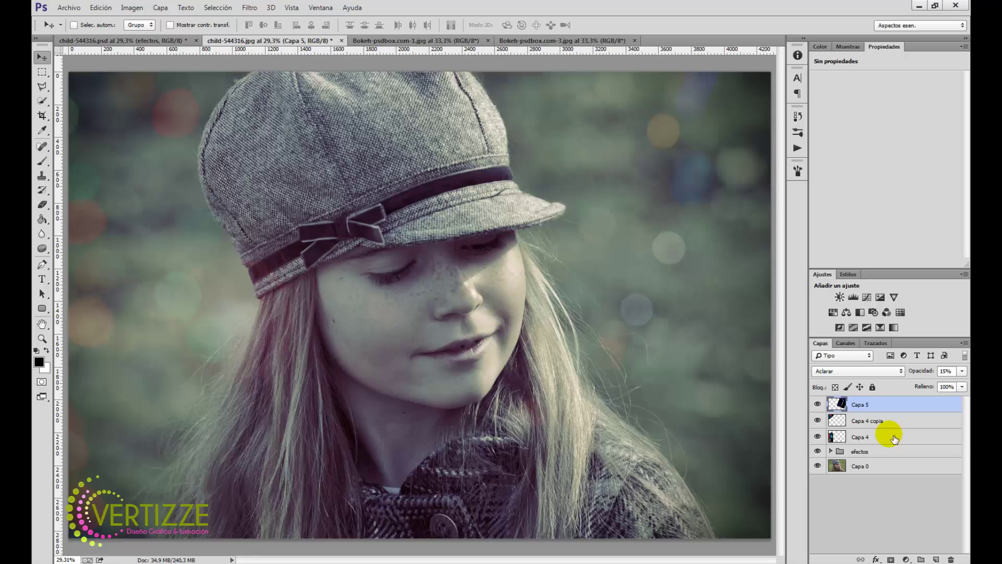
- Group Capa 5 through Capa 4 into a group named 'luces'
left_click(894, 439)
left_click(895, 409, "shift")
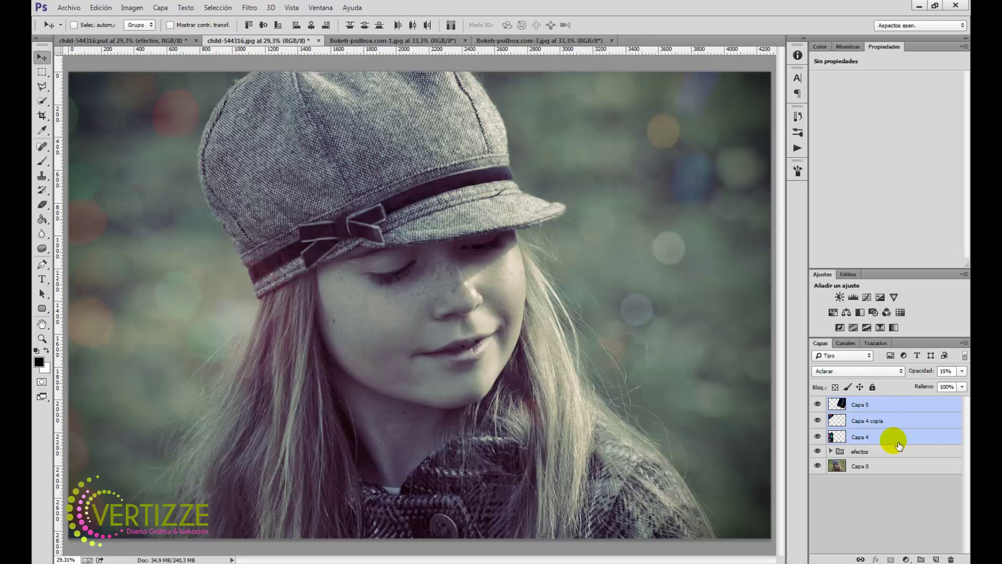
key("ctrl+g")
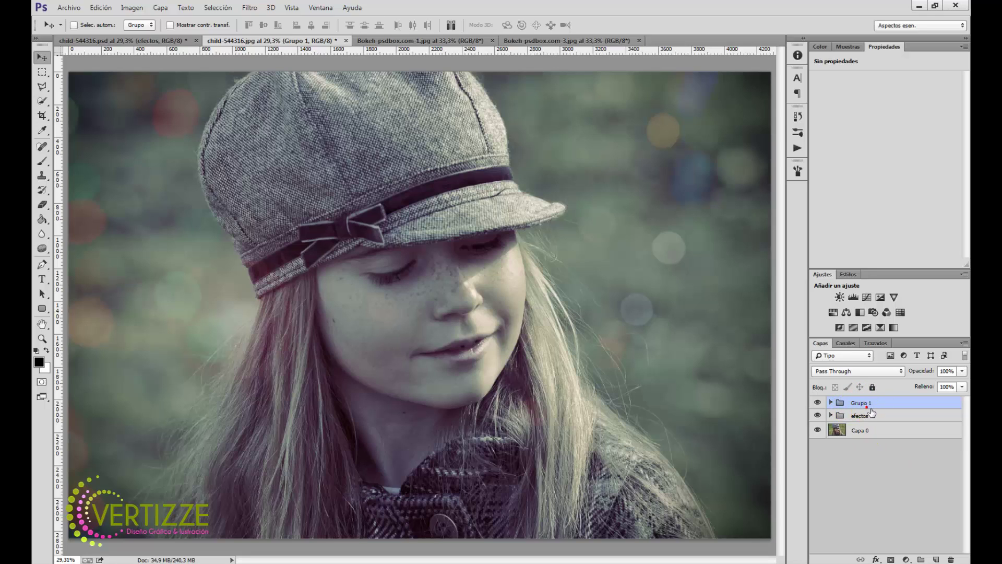
type("luces")
key("Return")
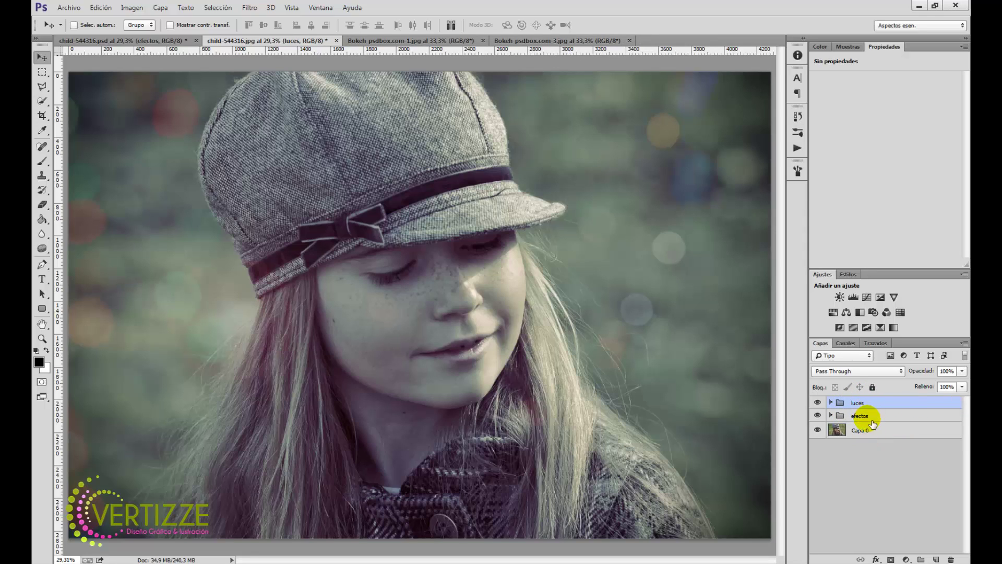
- Label the efectos group yellow (Amarillo) and the luces group orange (Naranja)
right_click(859, 416)
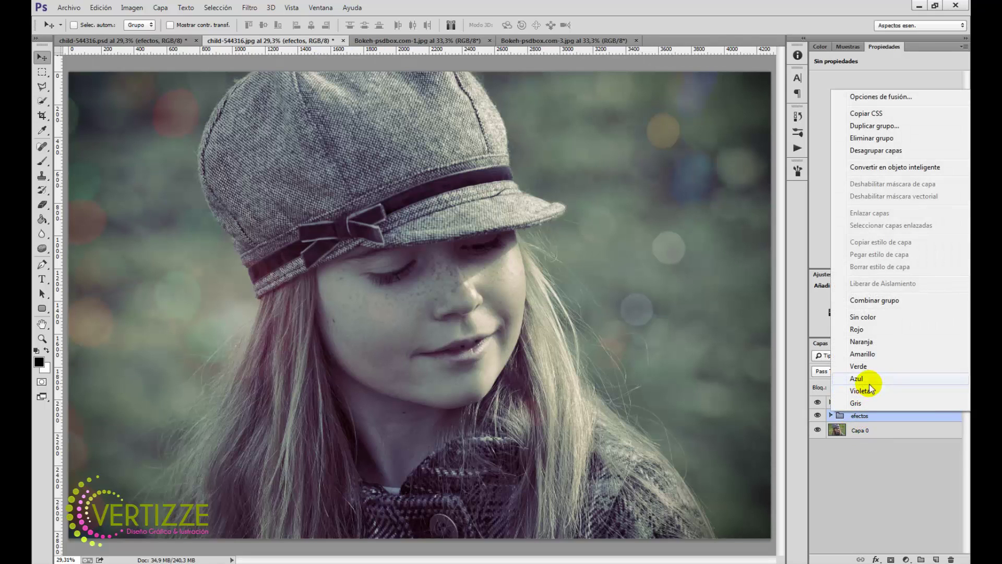
left_click(888, 357)
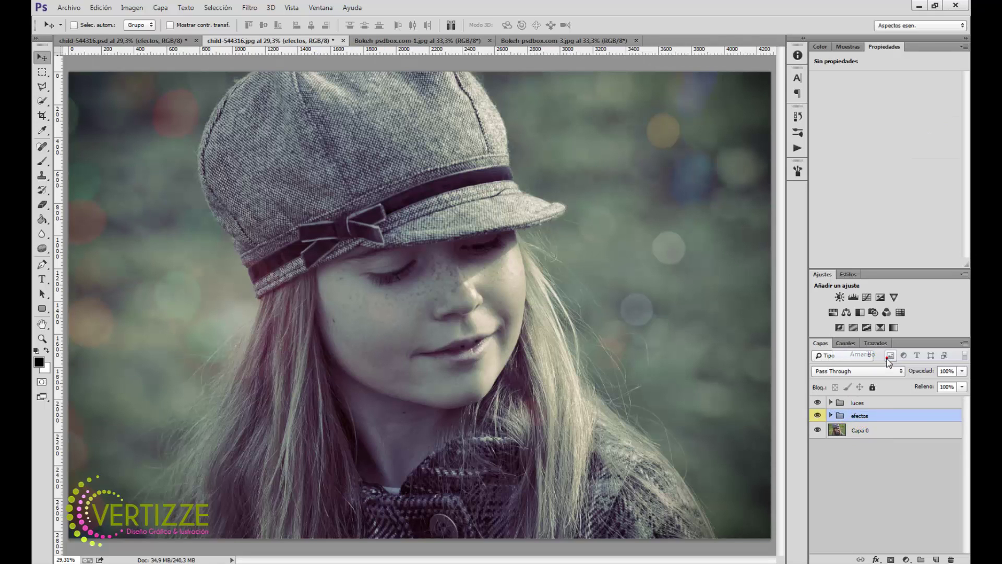
left_click(898, 400)
right_click(899, 402)
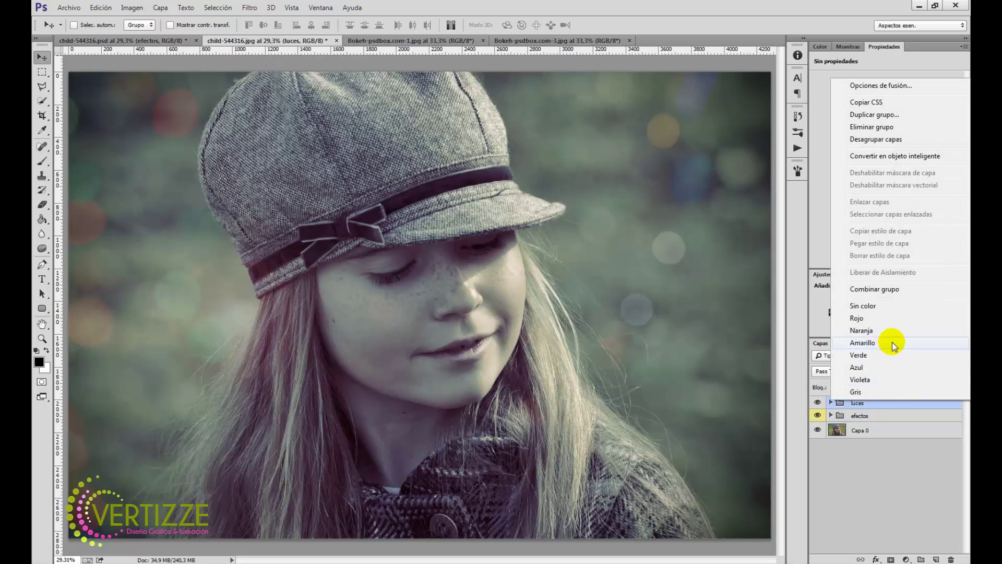
left_click(886, 331)
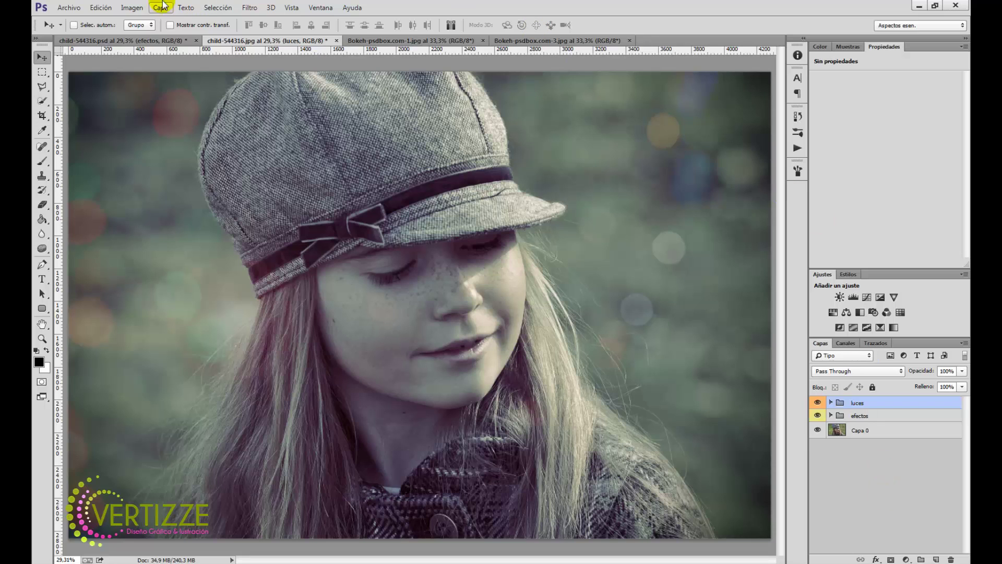
left_click(157, 41)
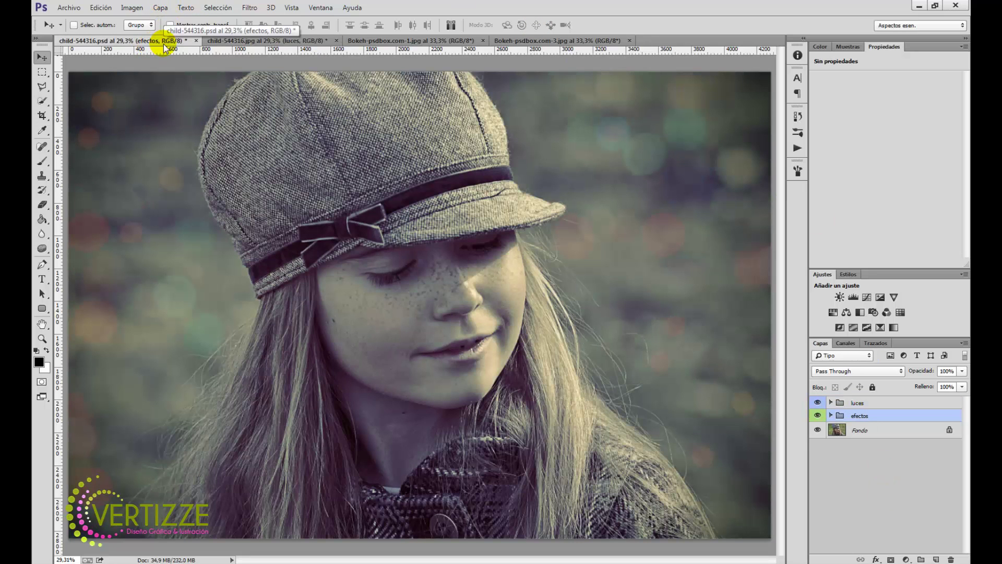
left_click(225, 41)
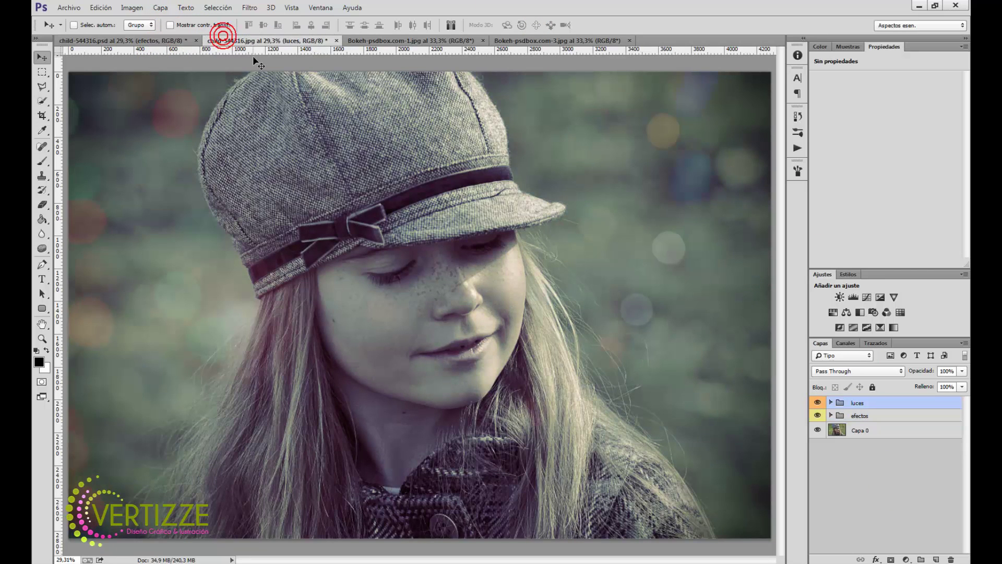